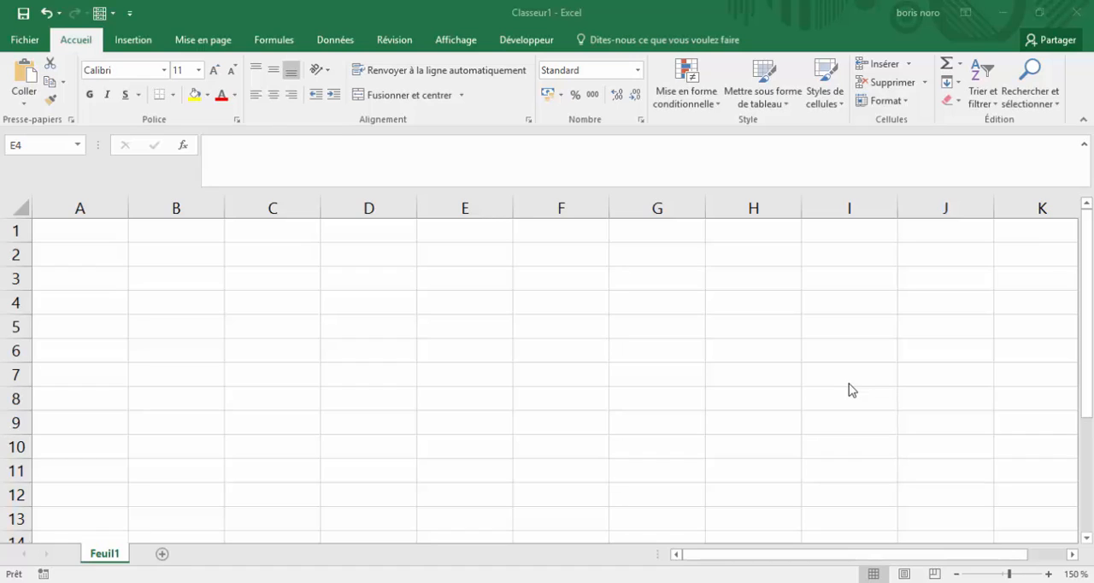
# Customize the ribbon in the Excel options so that the Développeur tab is enabled
pyautogui.click(797, 422)
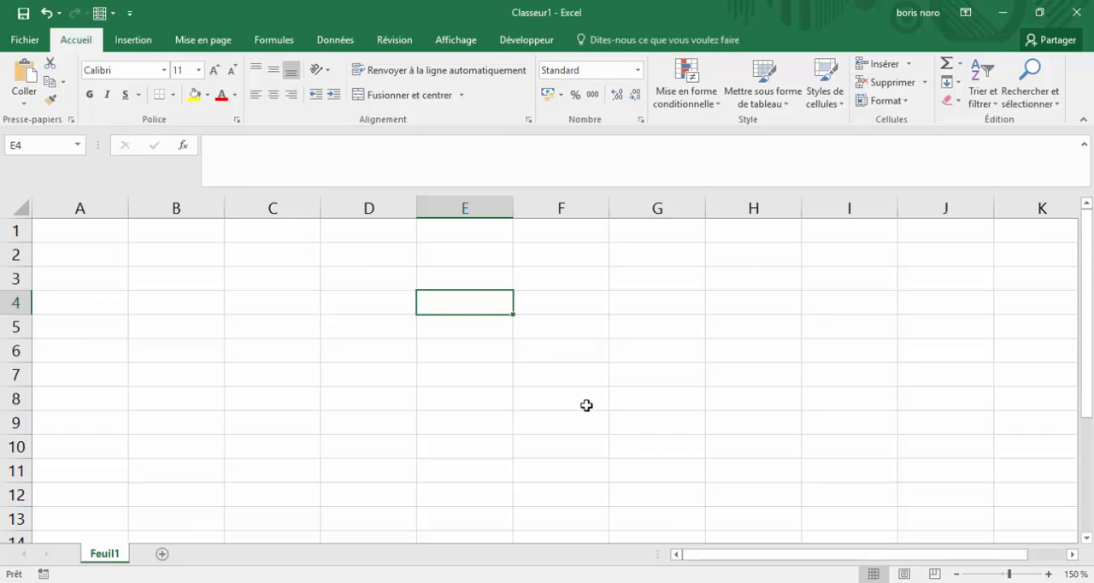
pyautogui.click(23, 46)
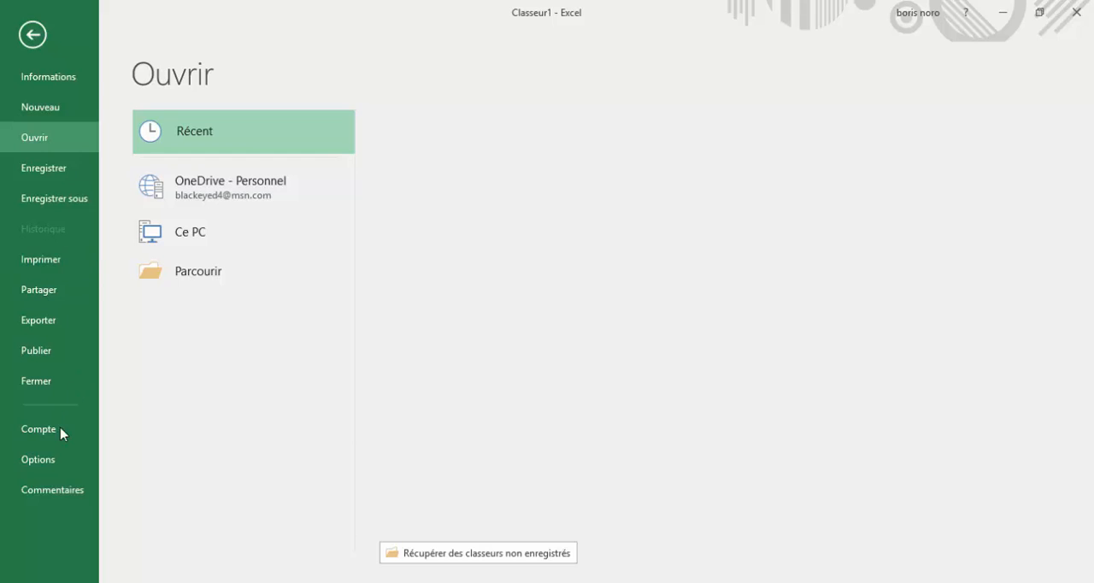
pyautogui.press('Escape')
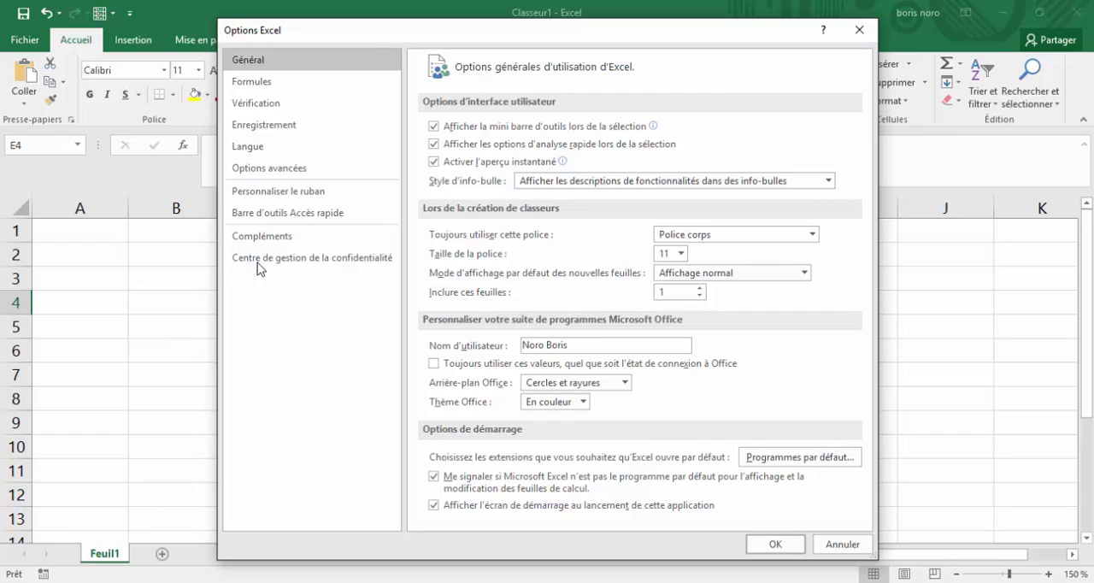
pyautogui.click(253, 198)
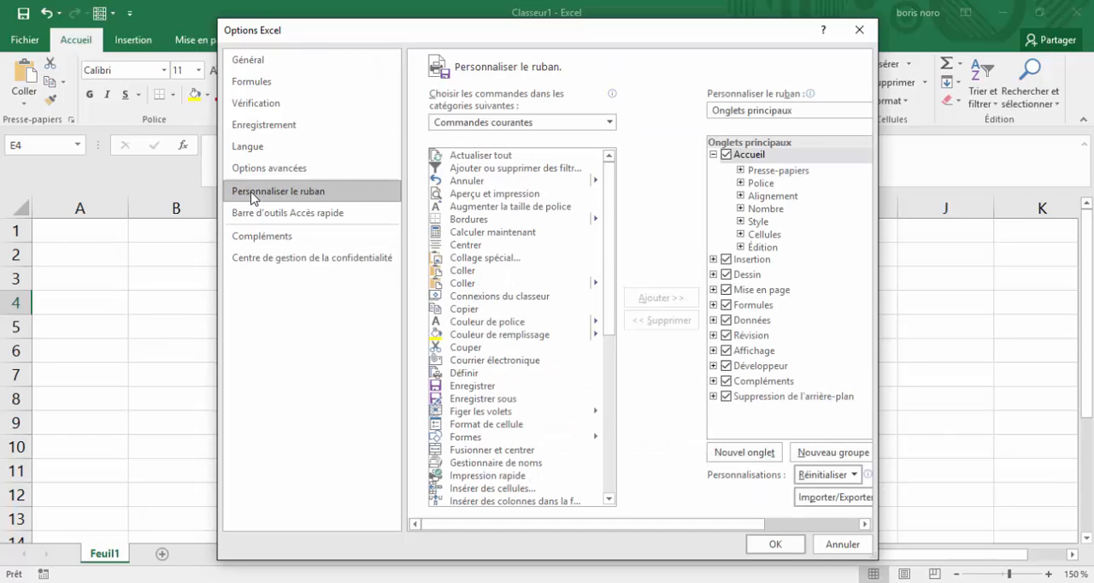
pyautogui.click(730, 368)
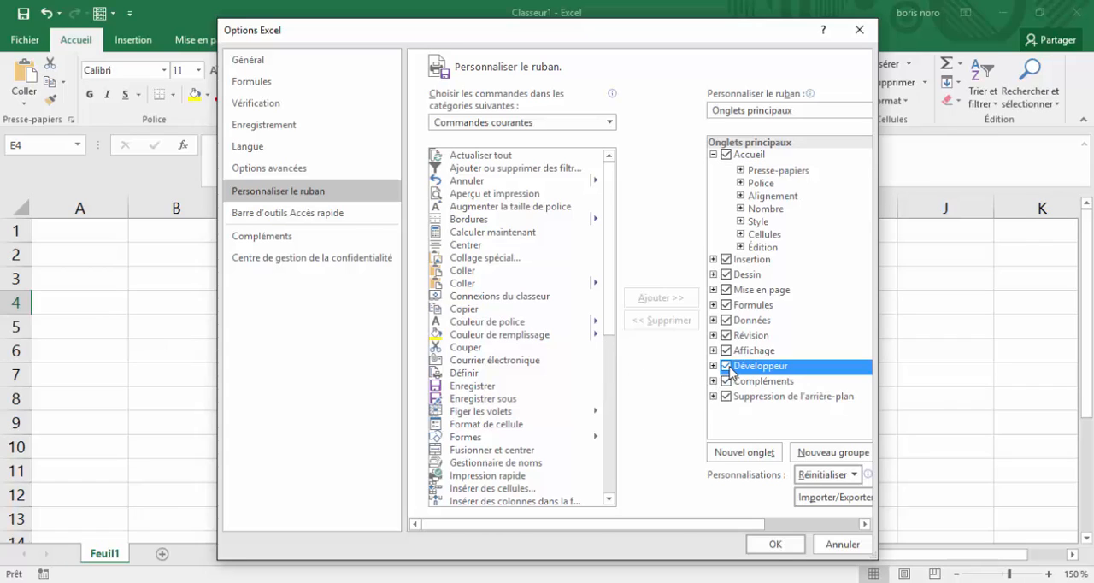
pyautogui.click(778, 544)
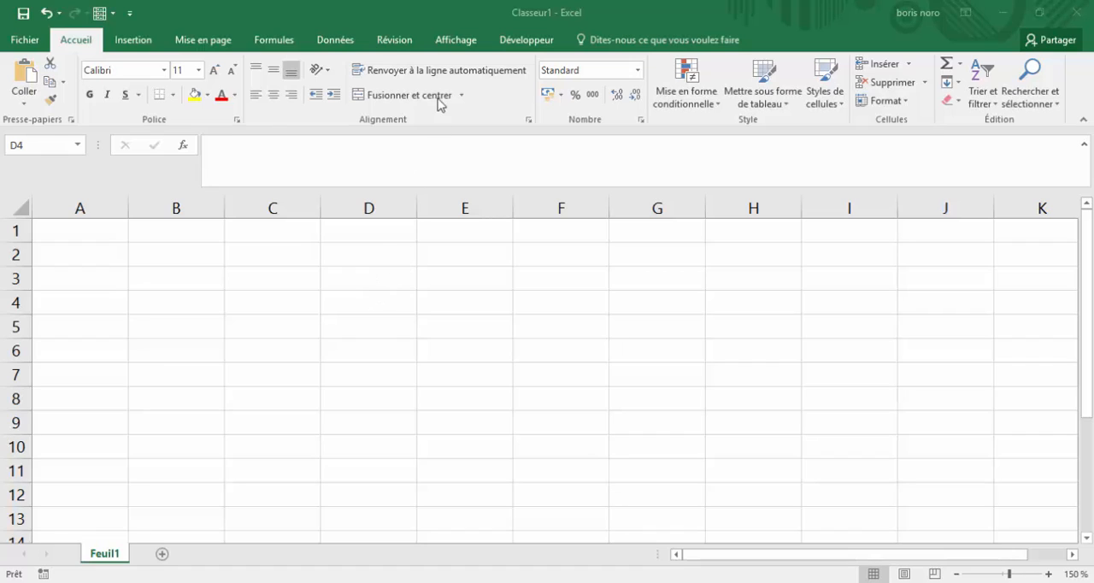
# Start recording a new macro named wisecat, stored in this workbook
pyautogui.click(443, 45)
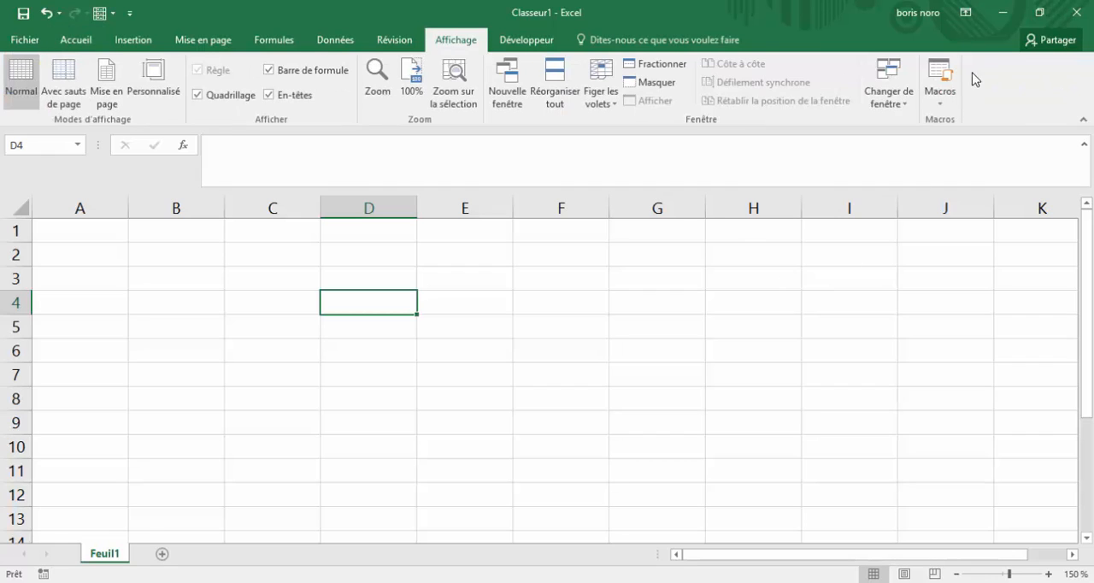
pyautogui.click(949, 107)
pyautogui.click(944, 106)
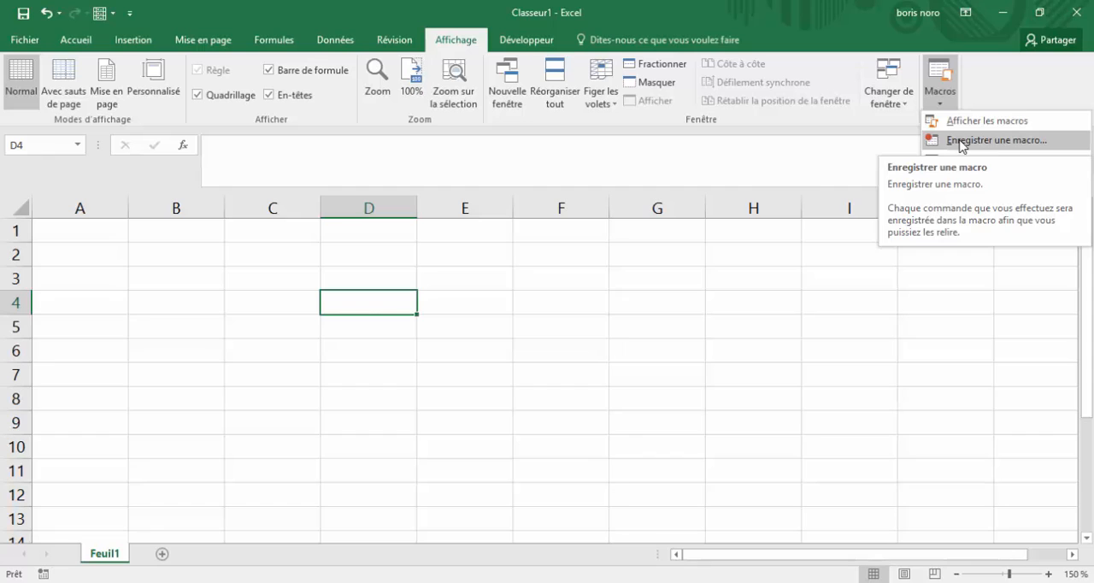
pyautogui.click(961, 141)
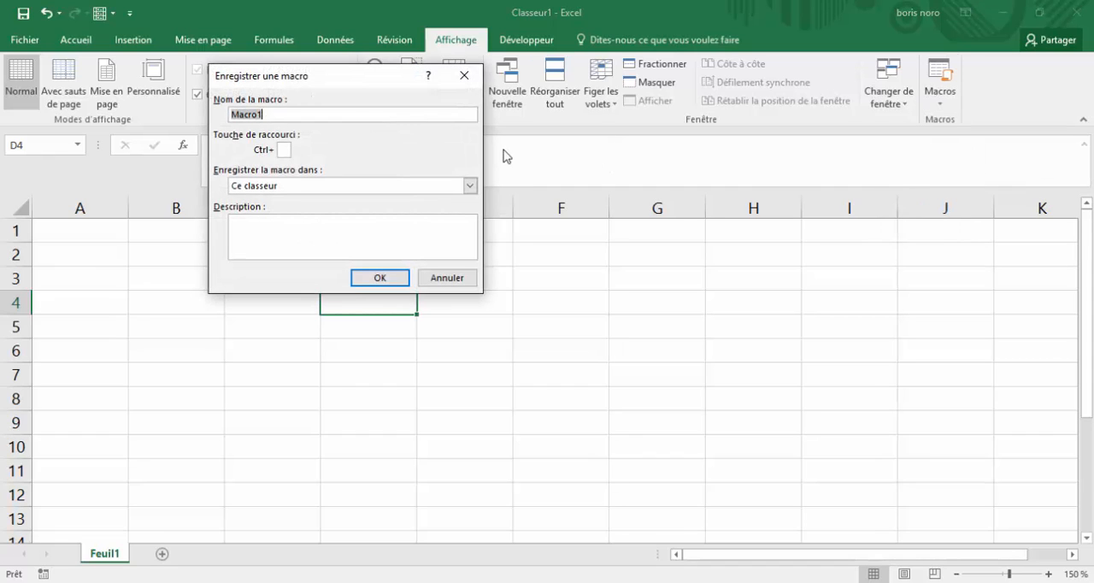
pyautogui.press('BackSpace')
pyautogui.write('wisecat')
pyautogui.click(377, 285)
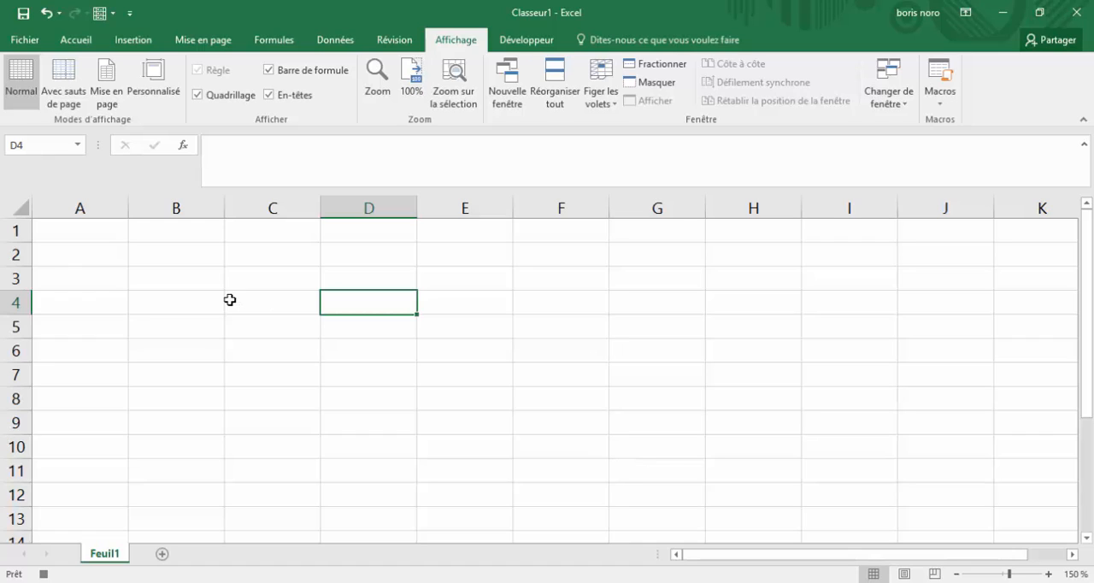
# Enter a first name in cell B2 and a second first name in cell B5
pyautogui.click(189, 255)
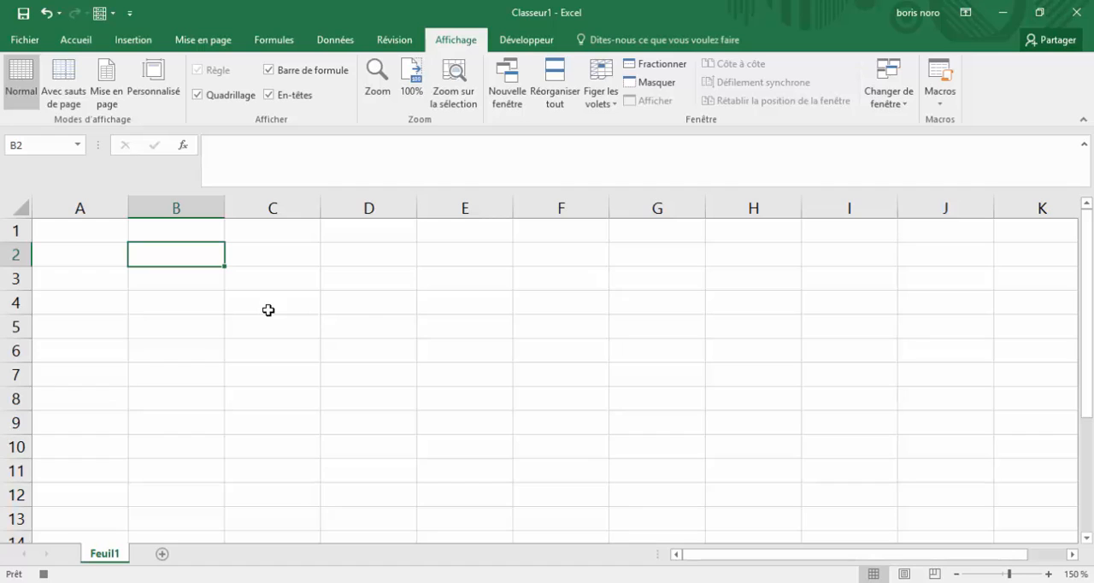
pyautogui.write('bob')
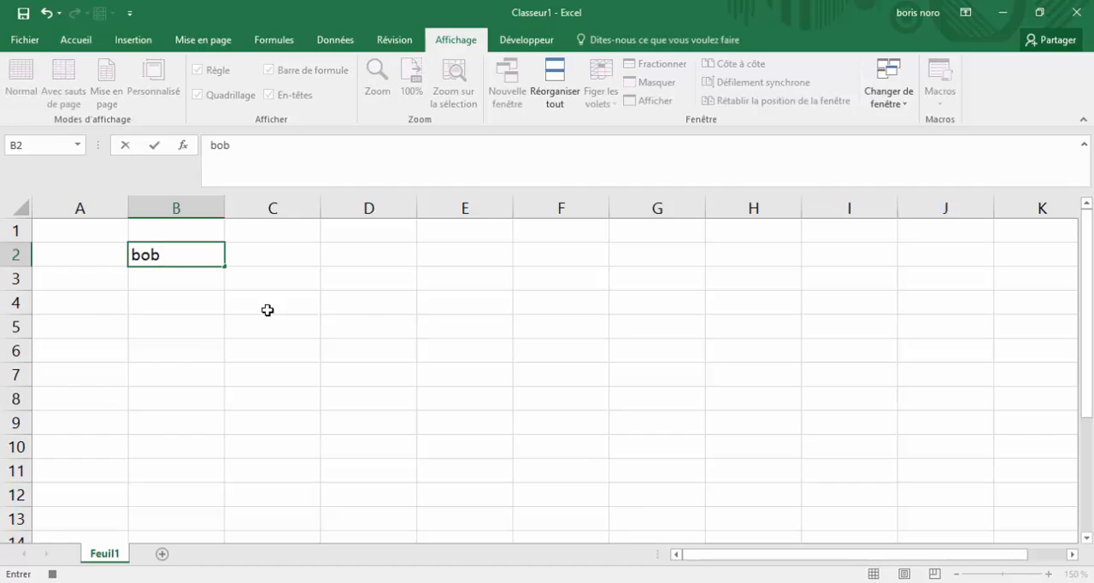
pyautogui.press('Return')
pyautogui.press('Return')
pyautogui.press('Return')
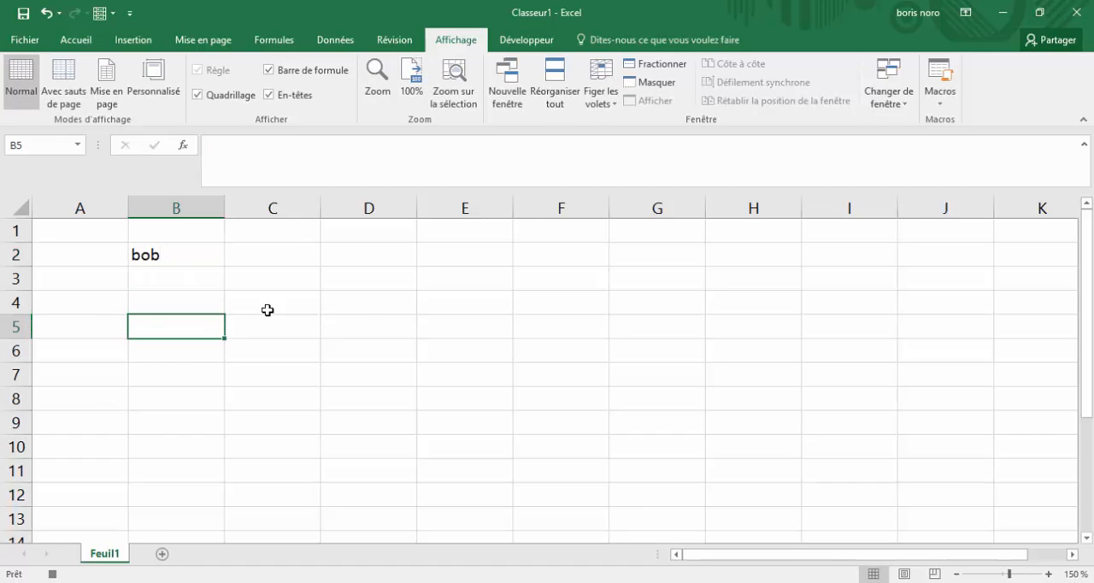
pyautogui.write('nath')
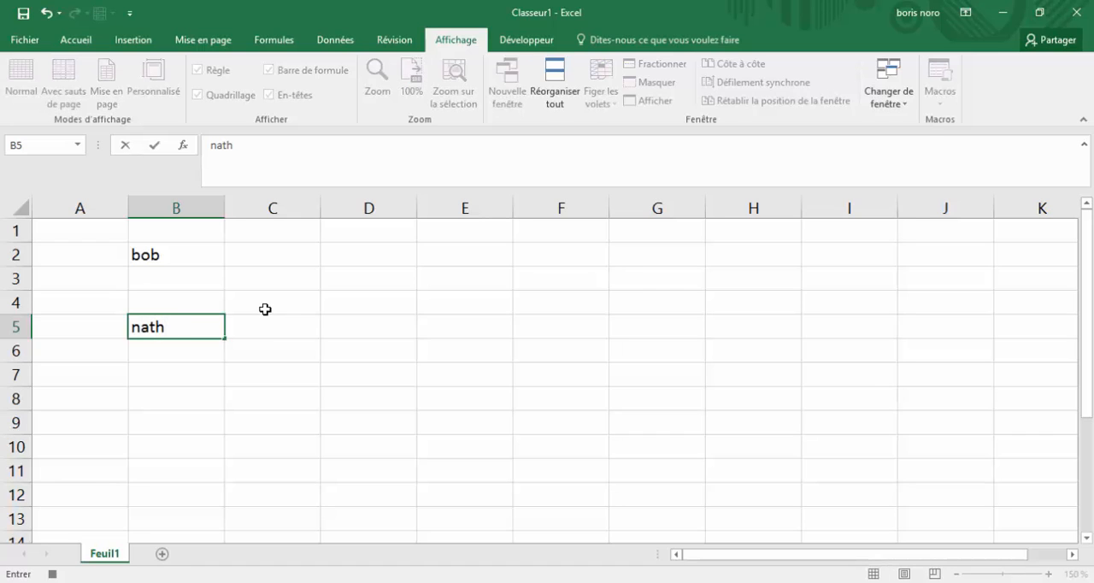
# Enter 100 in cell C2 and 150 in cell C5, beside the two names
pyautogui.click(266, 309)
pyautogui.press('Up')
pyautogui.press('Up')
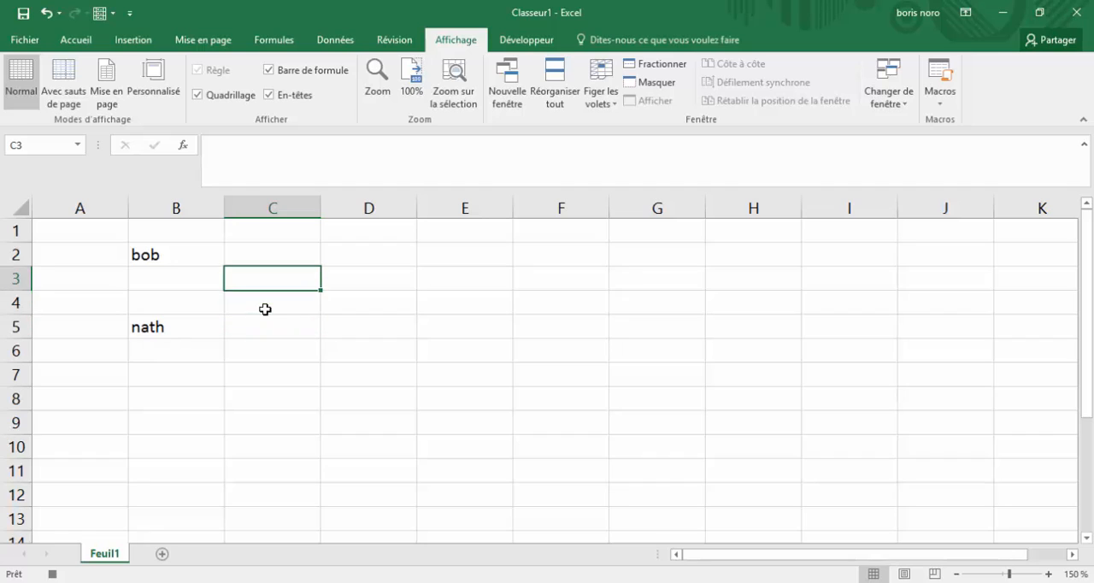
pyautogui.write('100')
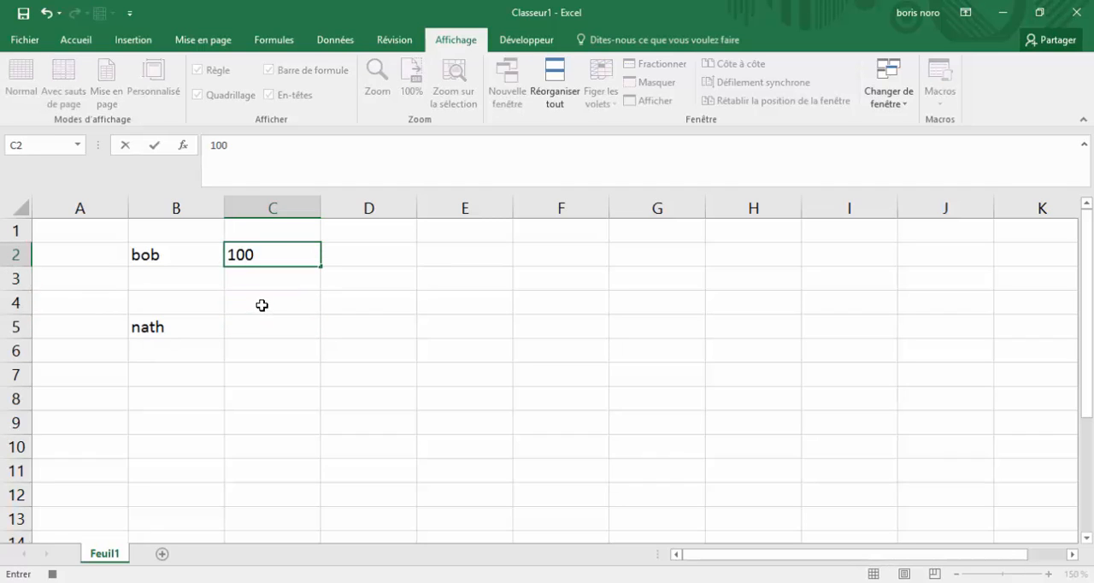
pyautogui.press('Return')
pyautogui.press('Down')
pyautogui.press('Down')
pyautogui.write('150')
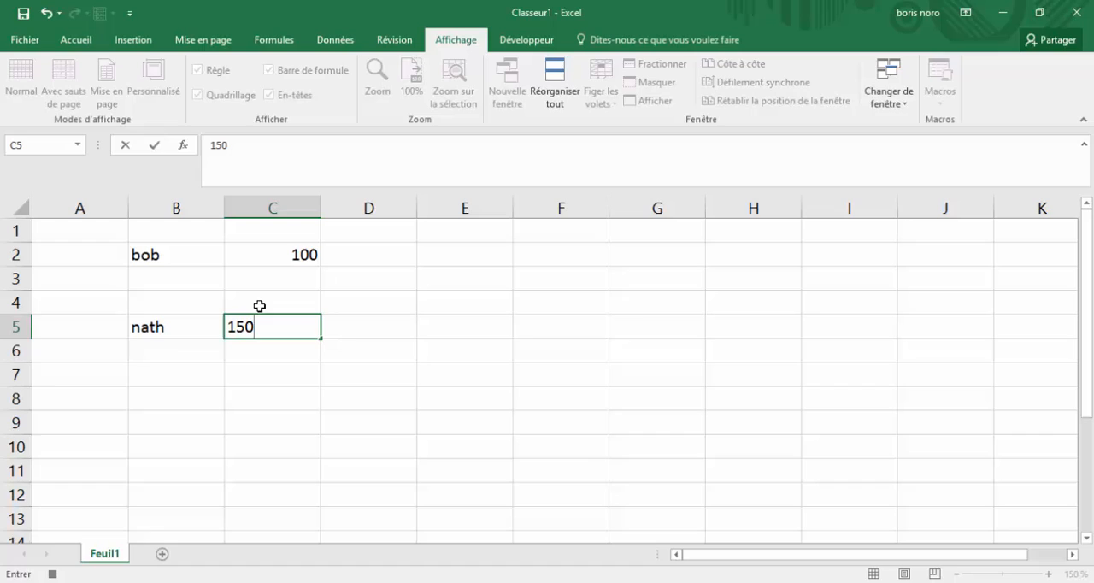
pyautogui.press('Return')
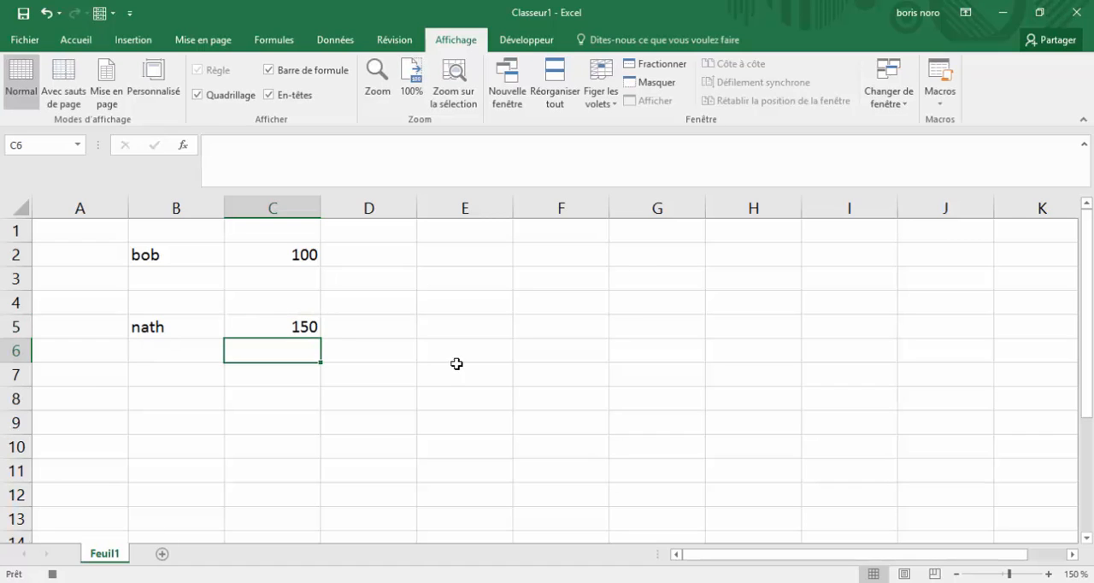
# Select the empty cell F7 and stop the macro recording
pyautogui.click(577, 377)
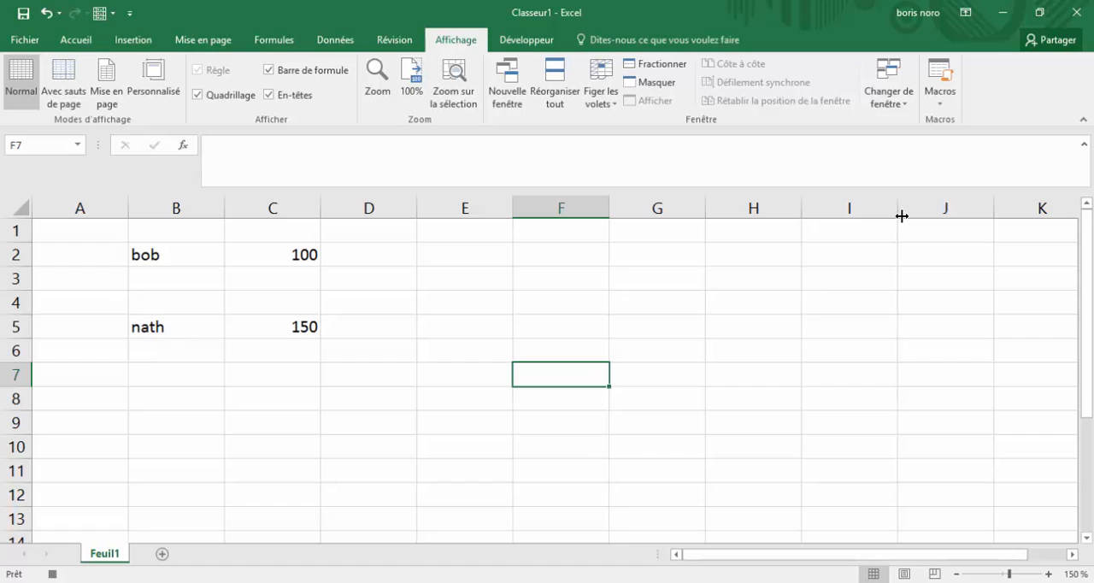
pyautogui.click(952, 104)
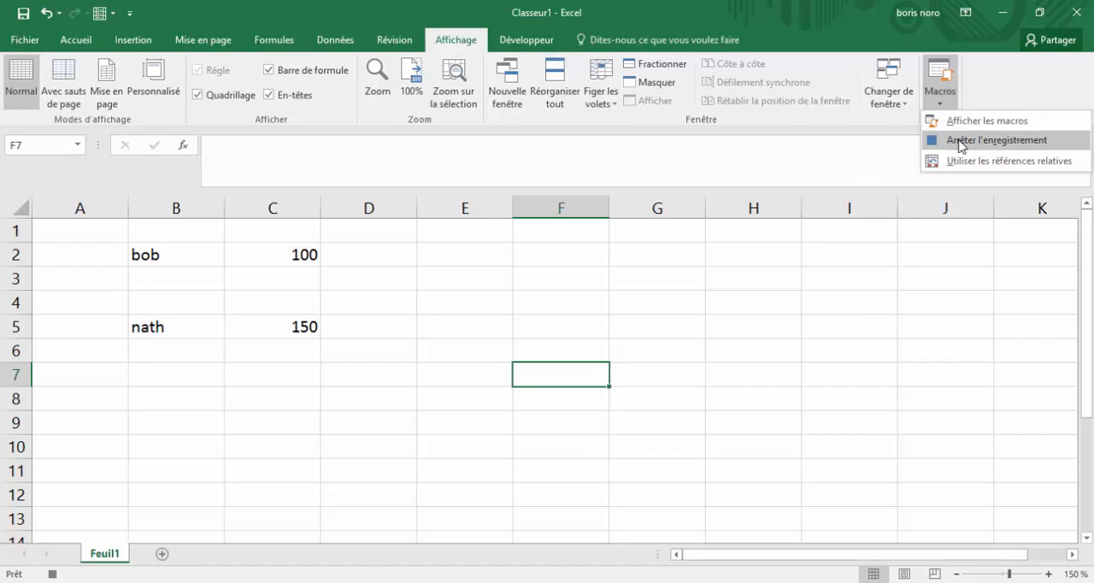
pyautogui.click(959, 140)
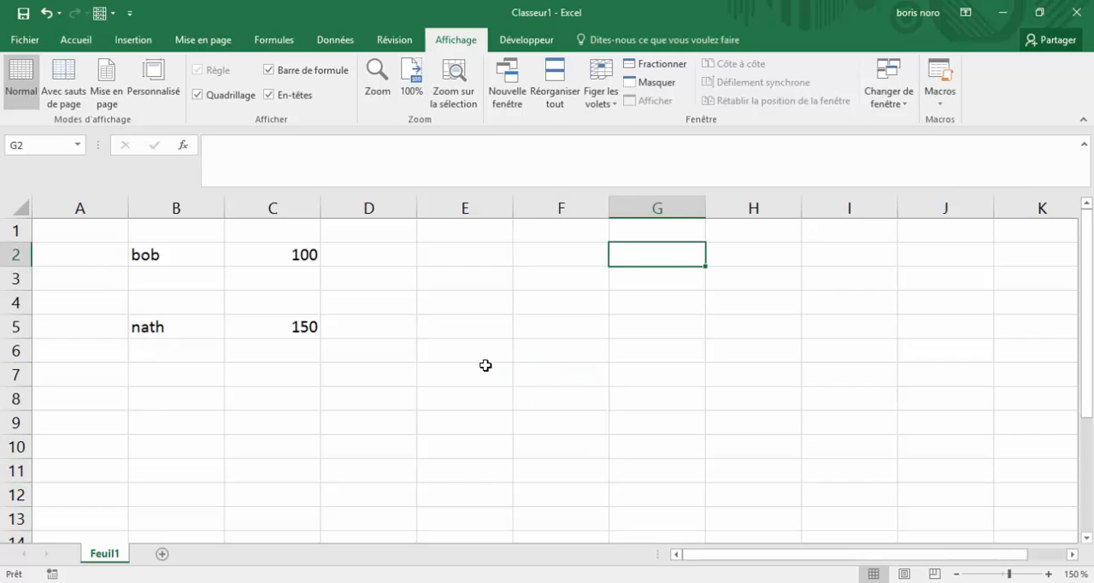
# Clear the recorded names and amounts from the range B2:C5
pyautogui.click(485, 365)
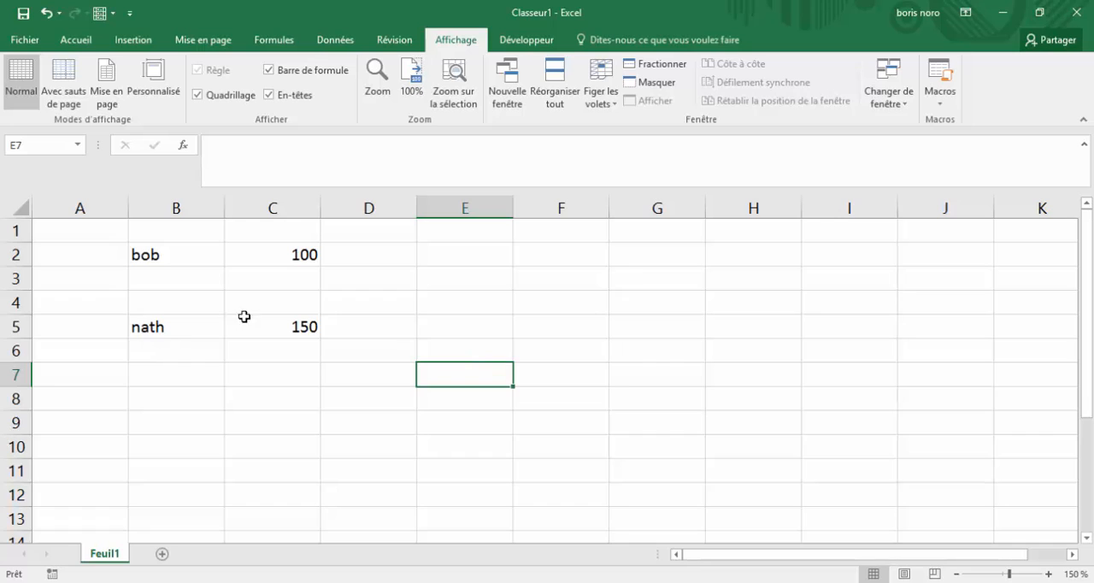
pyautogui.moveTo(294, 329); pyautogui.dragTo(131, 254)
pyautogui.press('Delete')
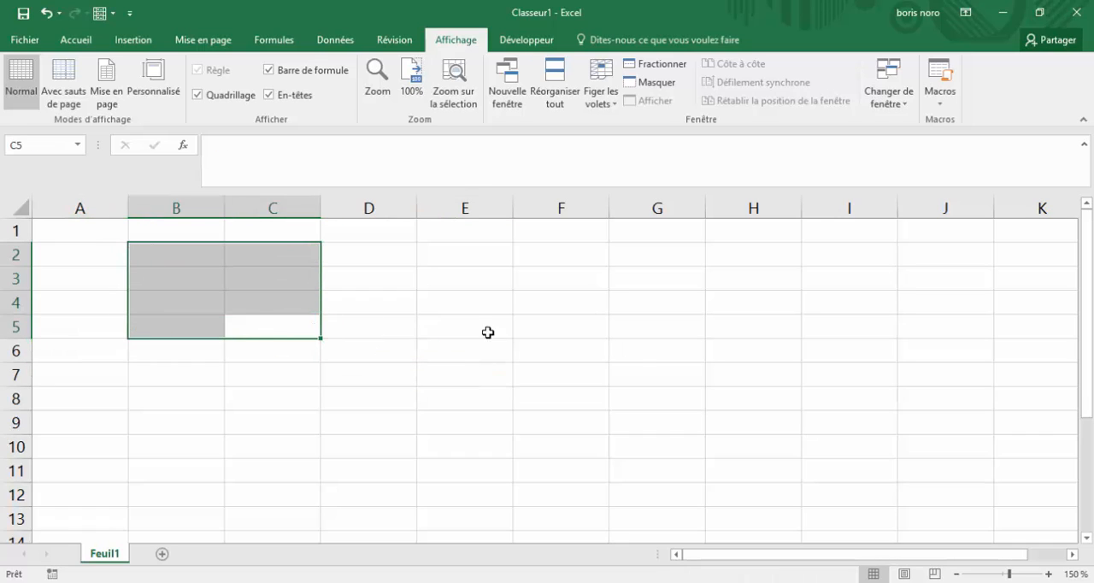
pyautogui.click(713, 368)
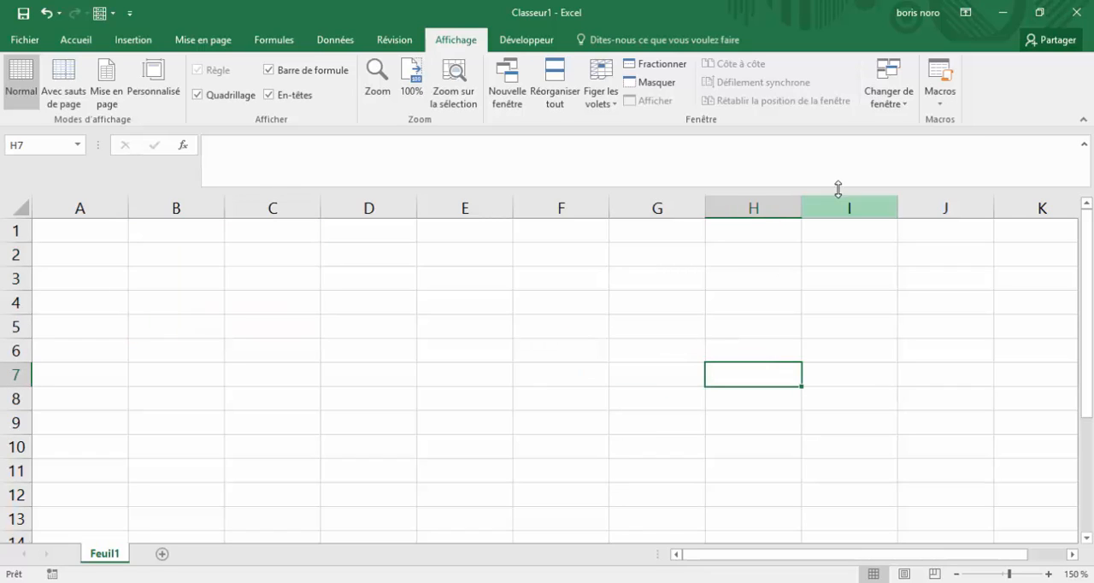
# Run the wisecat macro from the list of macros, moving the dialog clear of the data area
pyautogui.click(946, 109)
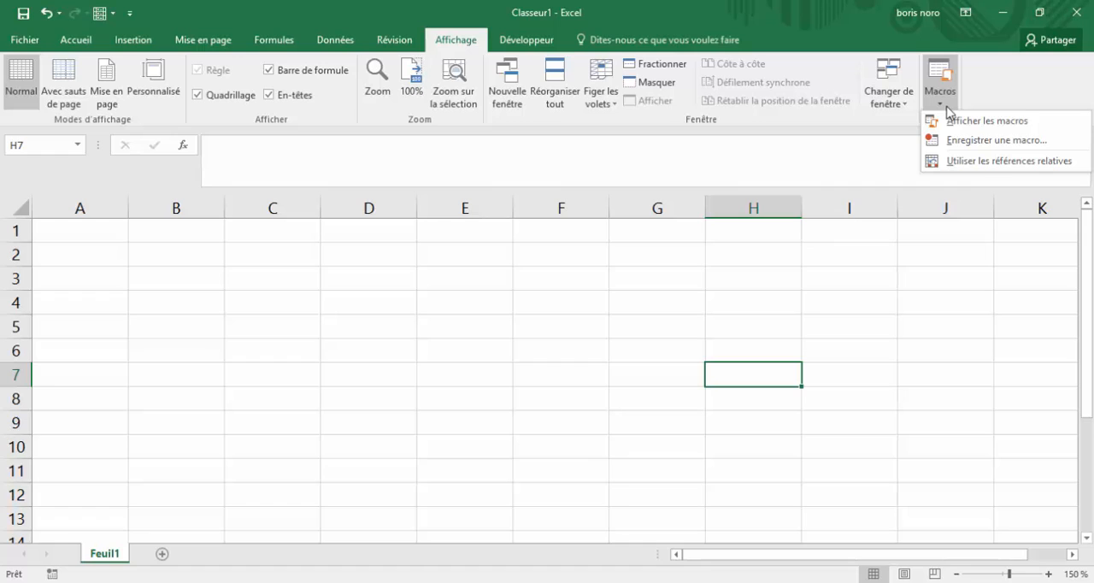
pyautogui.click(967, 128)
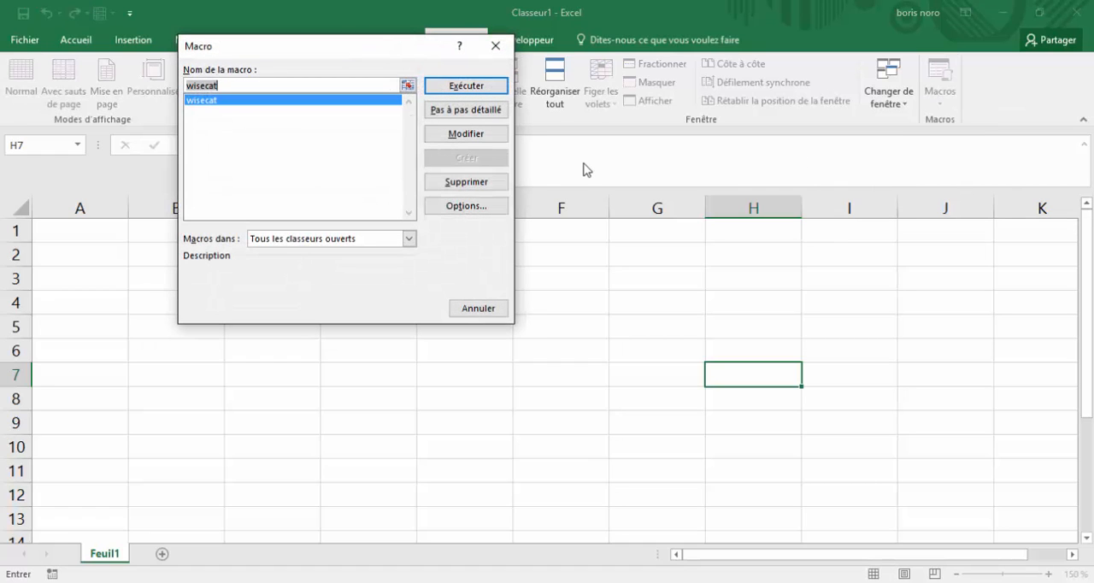
pyautogui.moveTo(415, 49); pyautogui.dragTo(844, 95)
pyautogui.click(881, 134)
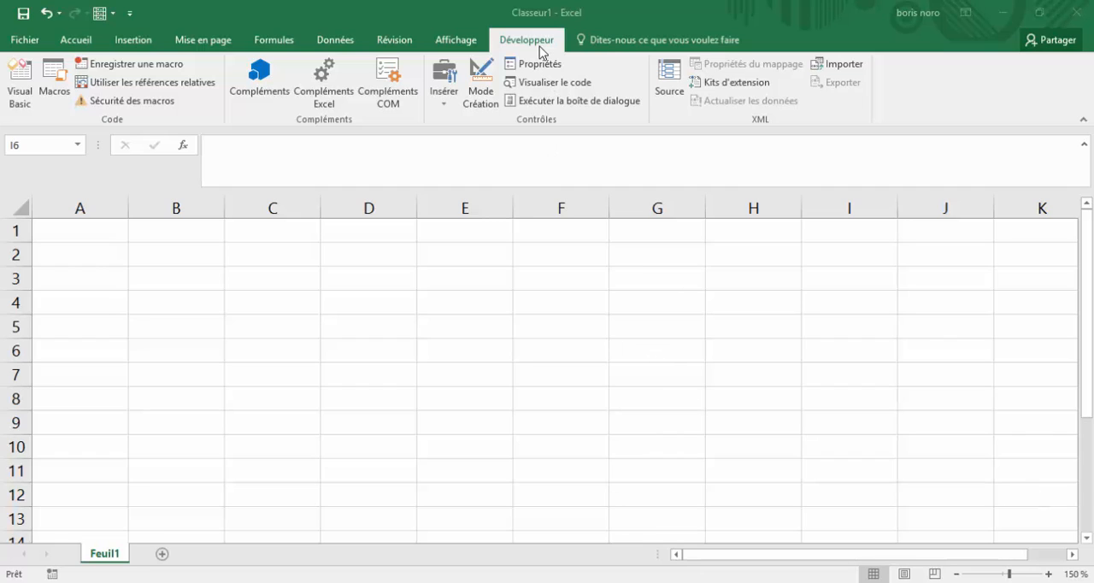
# Insert a form control button over columns E and F, rows 2 to 5, and assign the wisecat macro to it
pyautogui.click(451, 107)
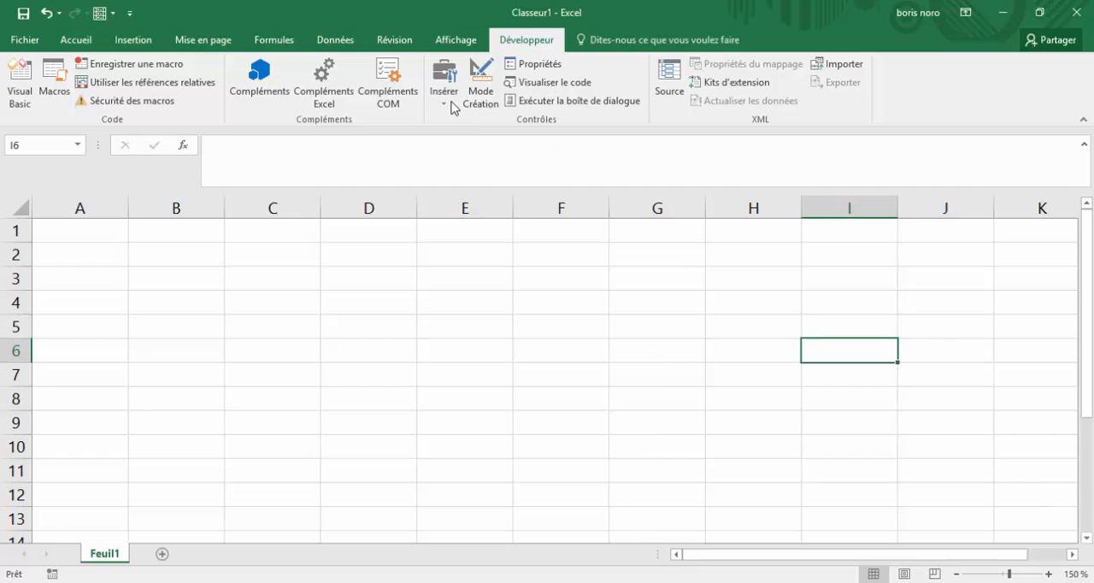
pyautogui.click(450, 106)
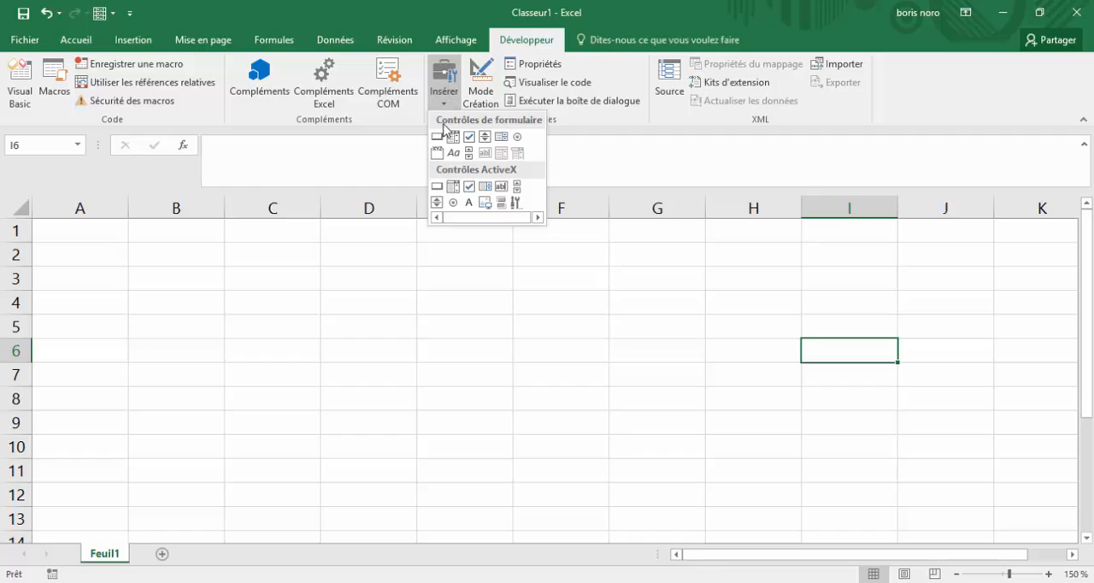
pyautogui.click(438, 138)
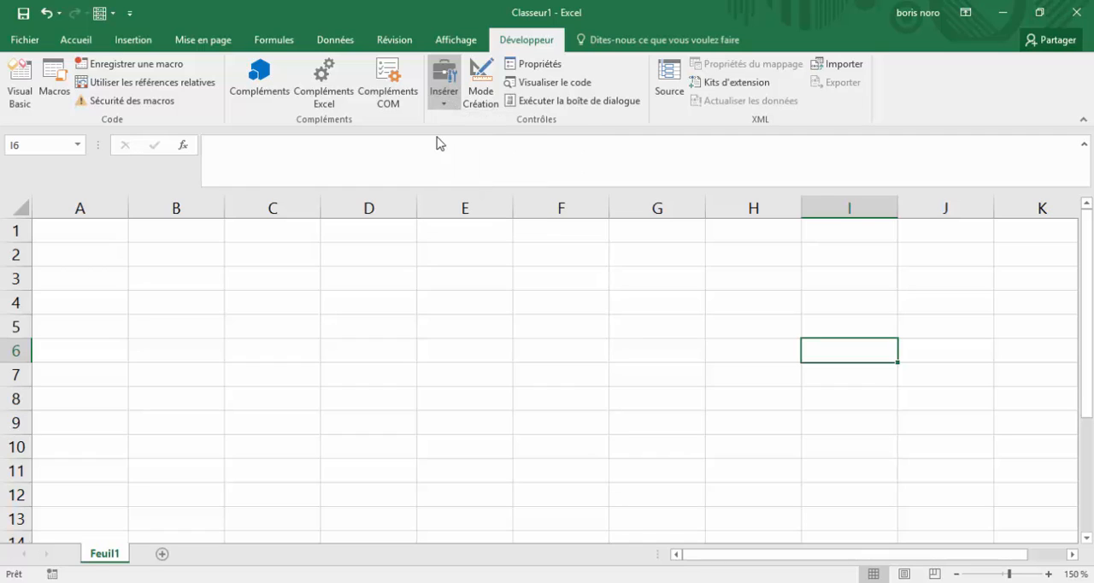
pyautogui.moveTo(472, 258)
pyautogui.mouseDown()
pyautogui.moveTo(581, 271)
pyautogui.moveTo(592, 324)
pyautogui.moveTo(610, 323)
pyautogui.mouseUp()
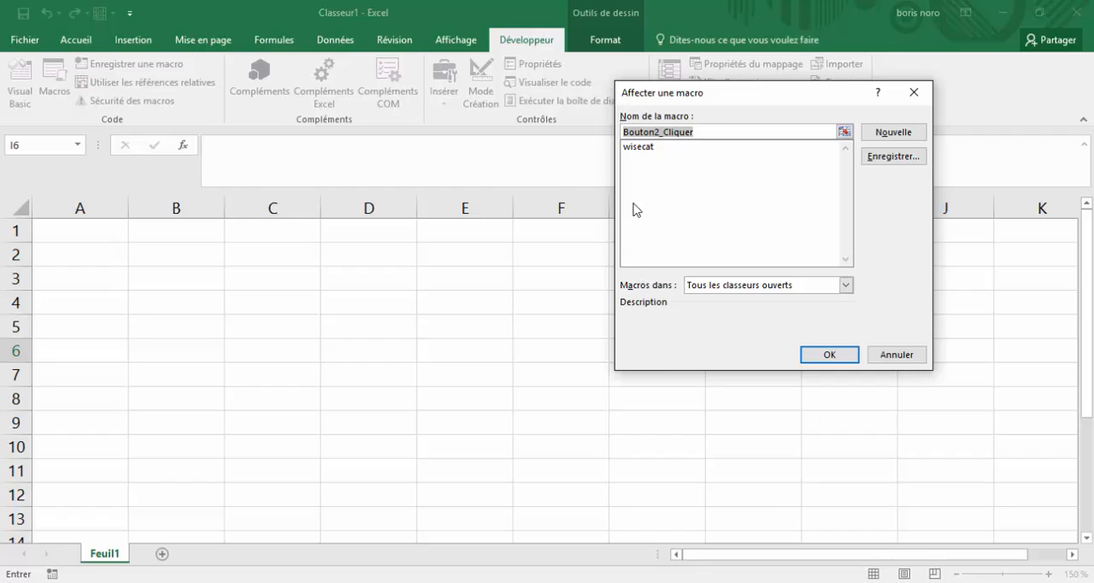
pyautogui.click(645, 148)
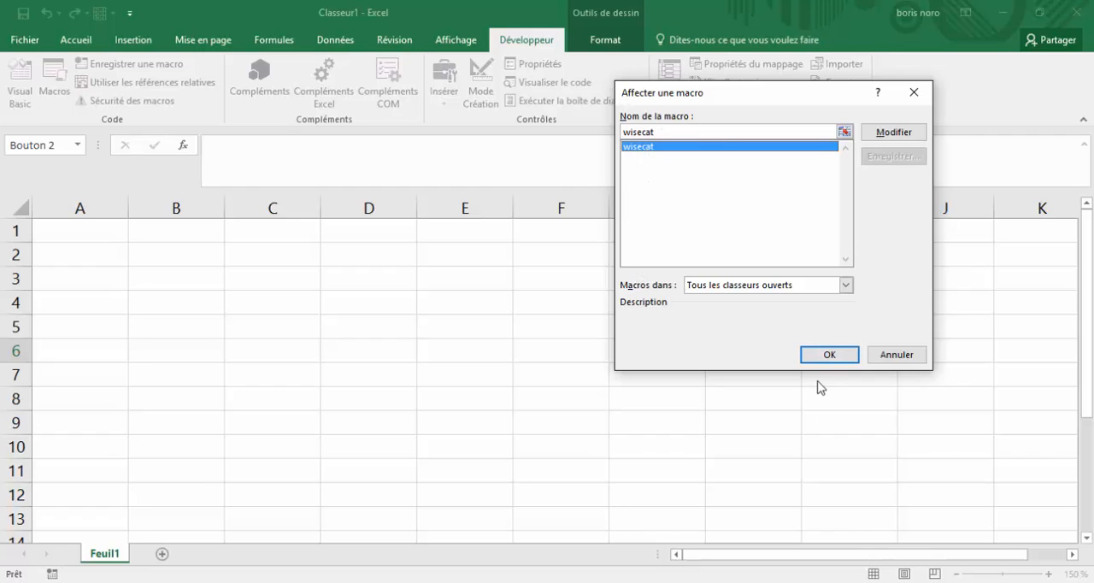
pyautogui.click(830, 357)
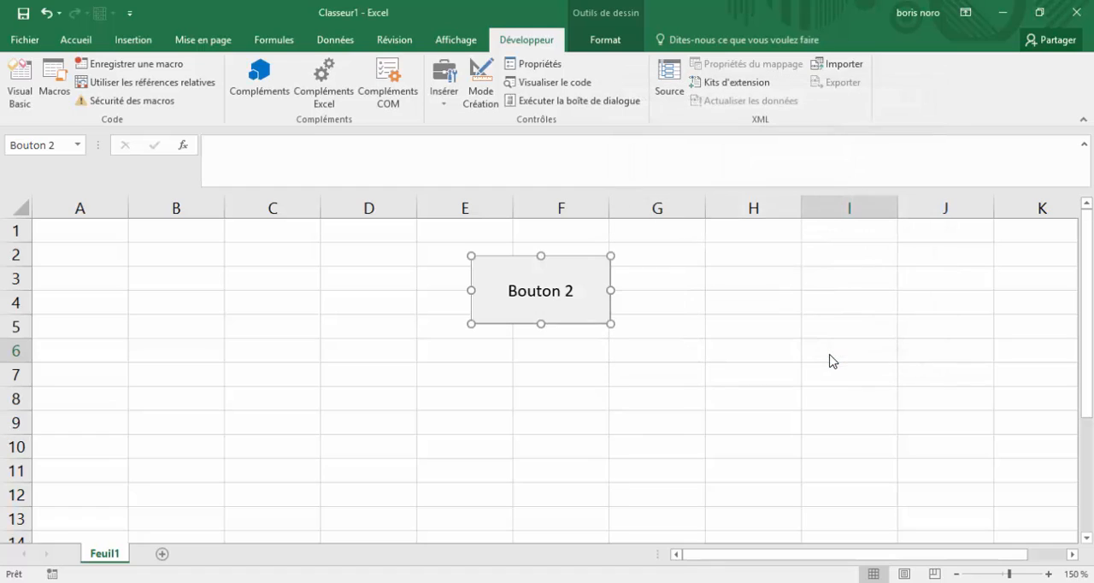
# Deselect the new button and use it to run its assigned macro
pyautogui.click(740, 392)
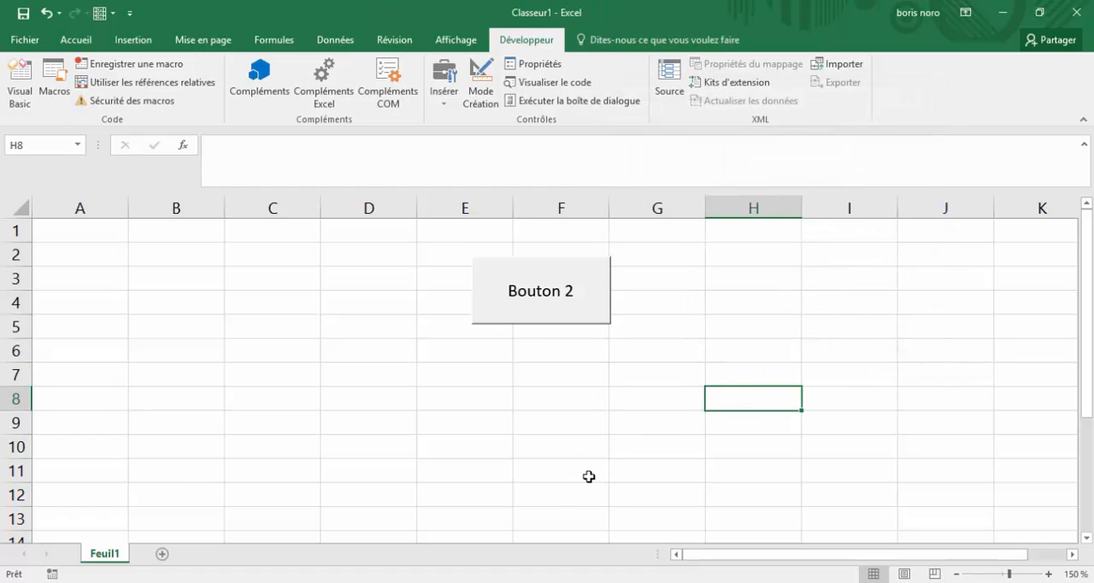
pyautogui.click(569, 312)
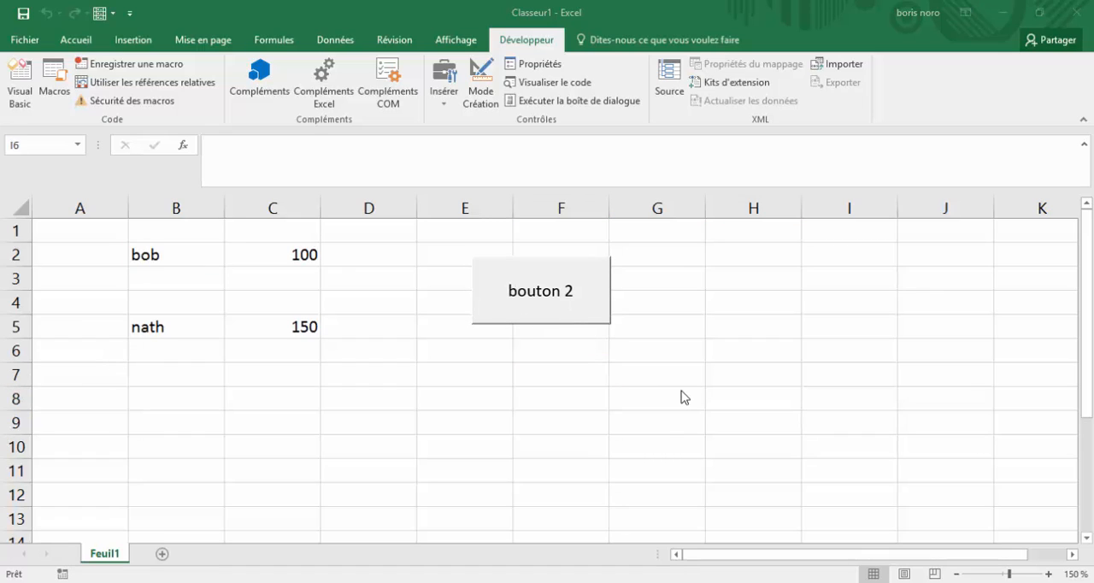
# Change the text on the button over columns E and F to Wise Cat and deselect the button
pyautogui.click(572, 292)
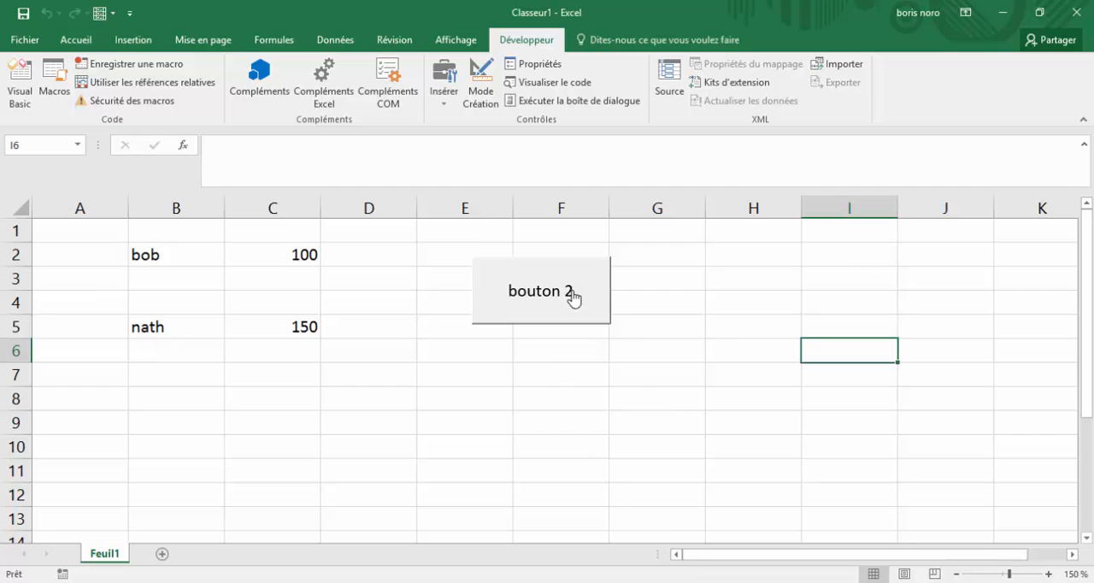
pyautogui.rightClick(571, 295)
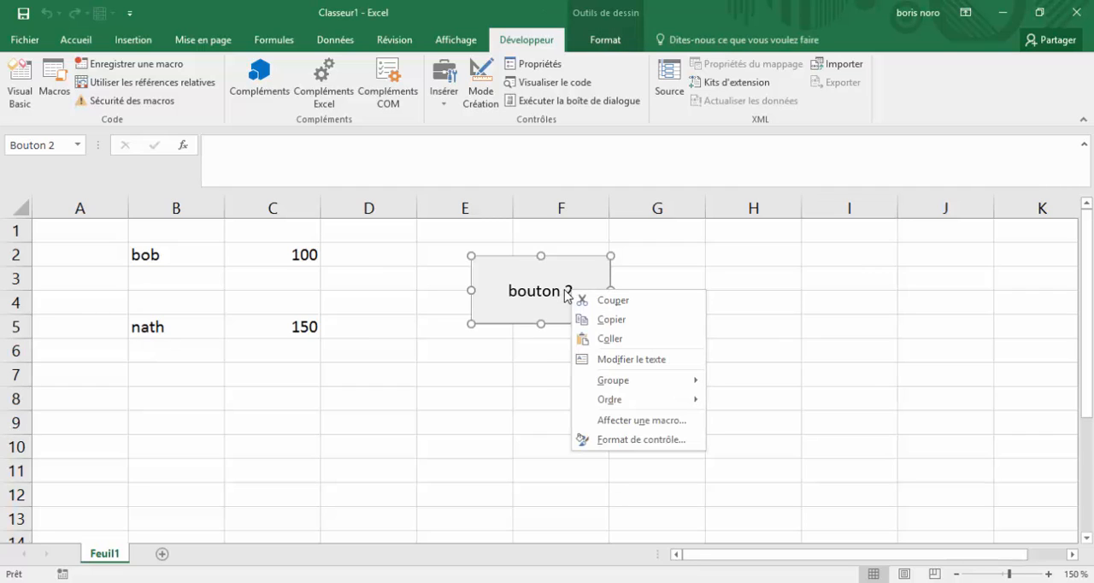
pyautogui.click(569, 291)
pyautogui.click(572, 291)
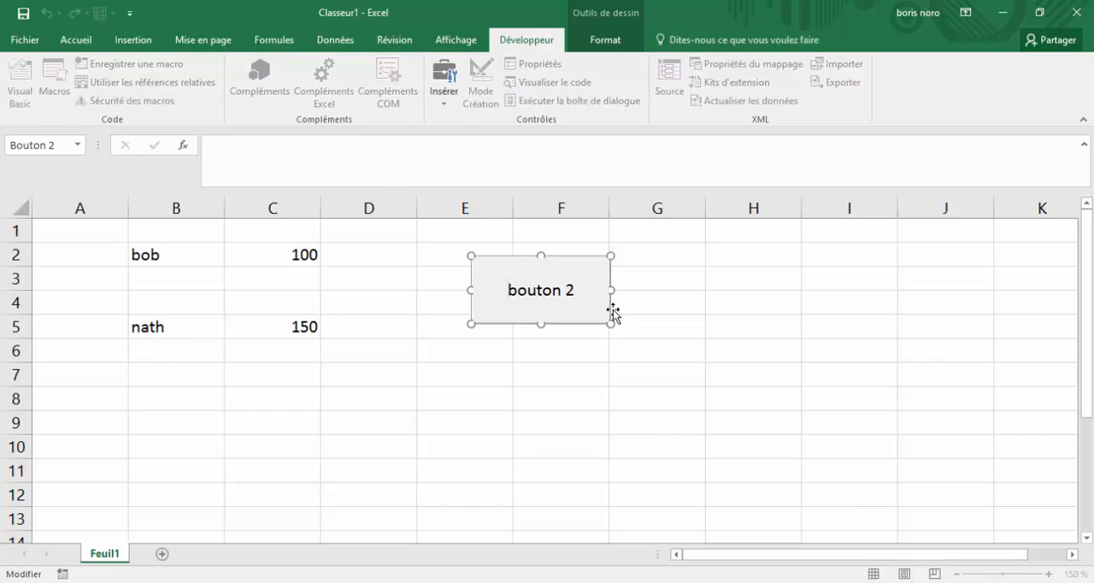
pyautogui.moveTo(576, 290); pyautogui.dragTo(502, 284)
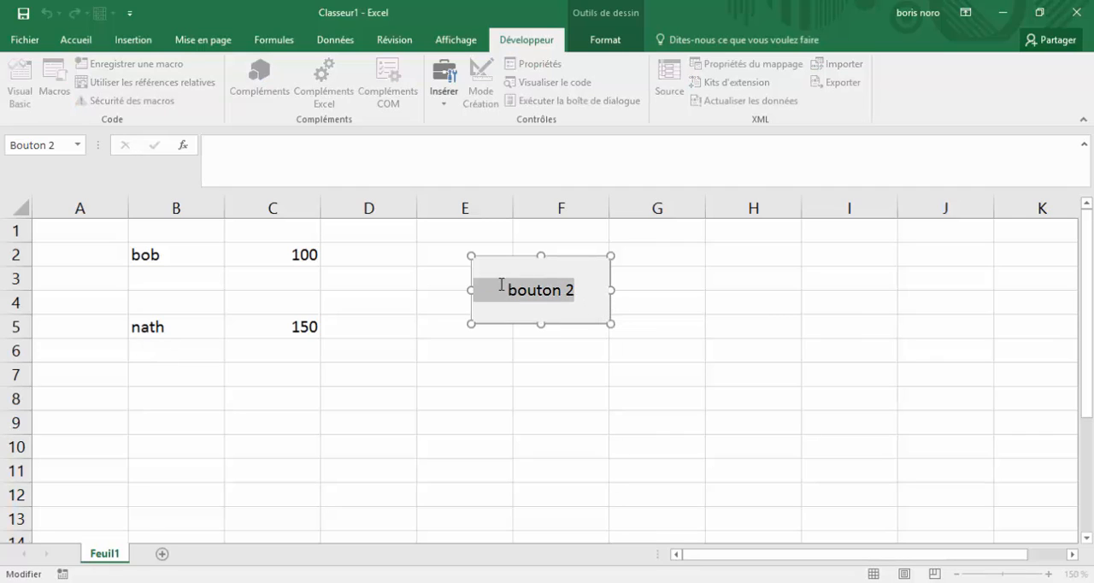
pyautogui.press('BackSpace')
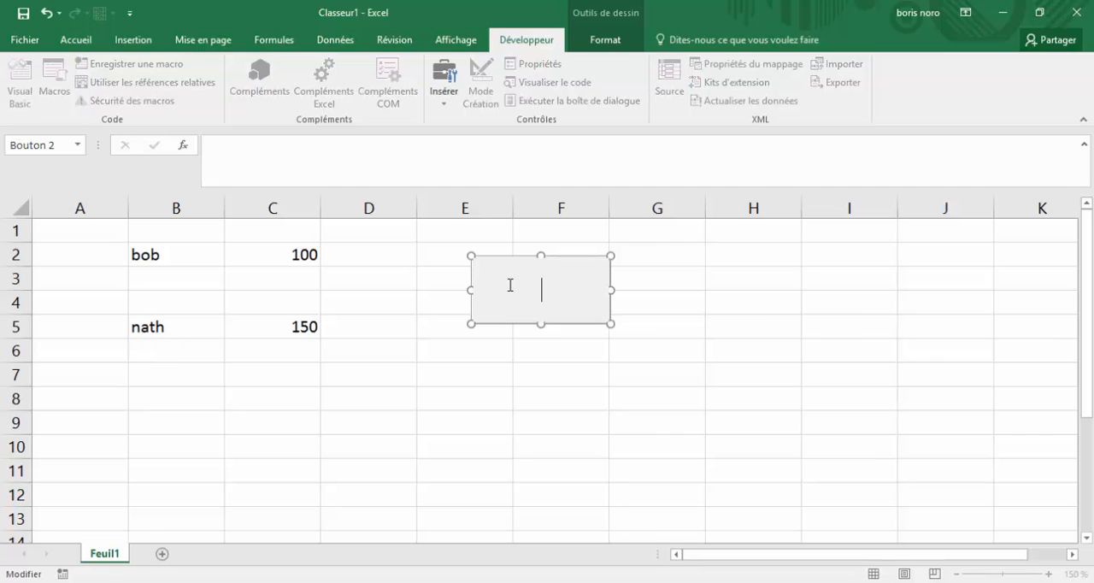
pyautogui.write('Wise Cat')
pyautogui.click(645, 399)
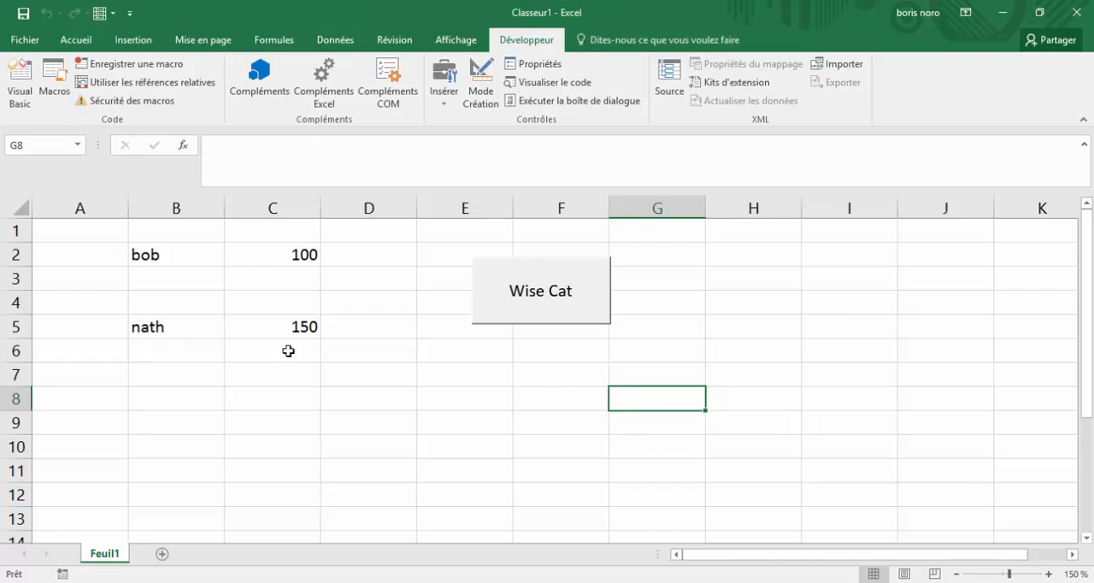
# Clear the names and amounts in B2:C6 and run the macro with the Wise Cat button
pyautogui.moveTo(146, 256); pyautogui.dragTo(292, 350)
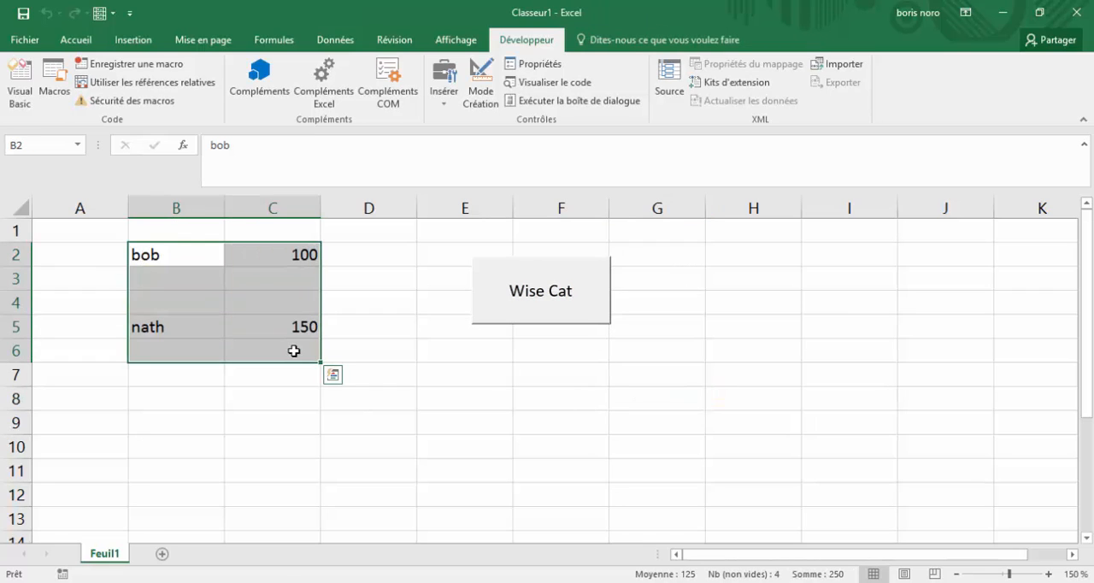
pyautogui.press('Delete')
pyautogui.click(648, 471)
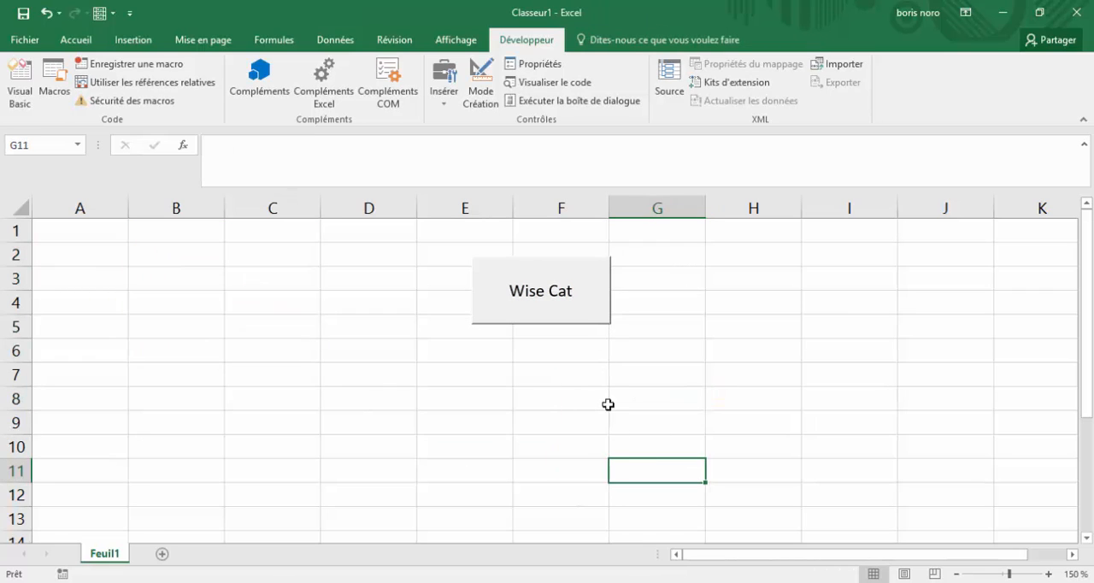
pyautogui.click(598, 304)
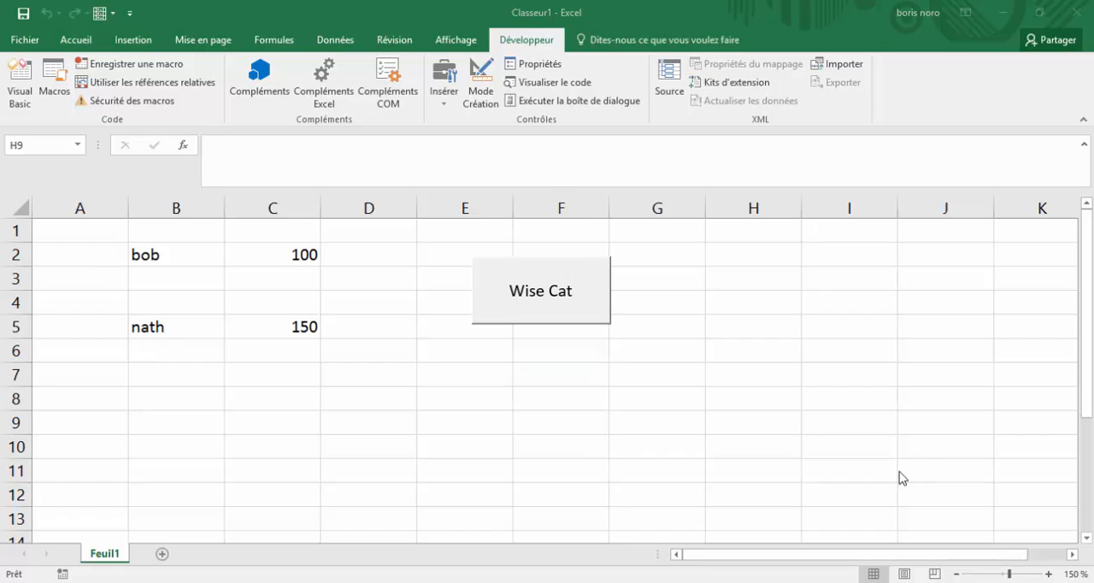
pyautogui.click(792, 427)
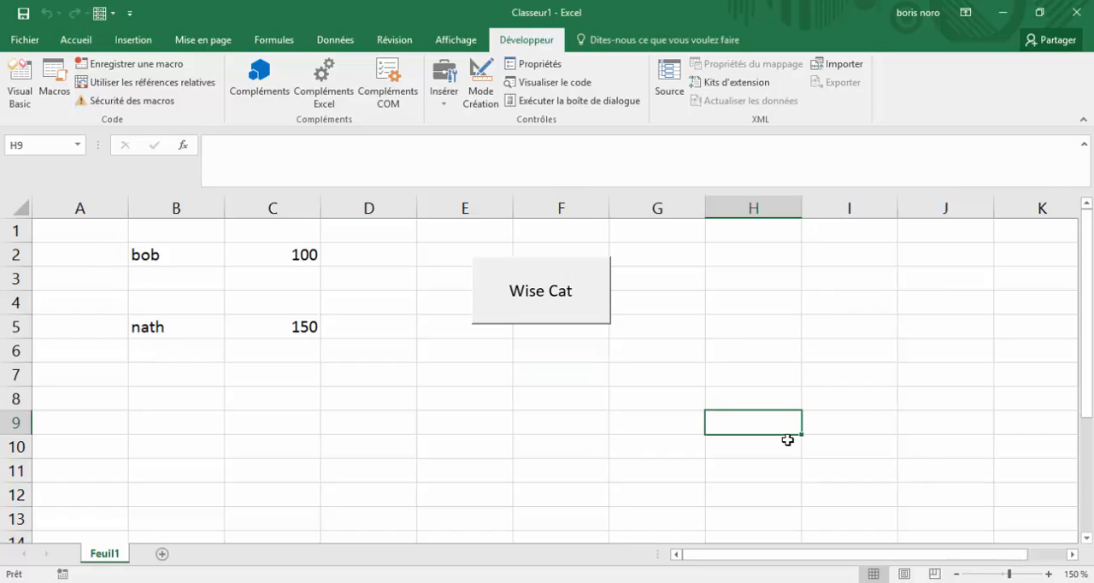
# View the code of the wisecat macro through the Wise Cat button's macro assignment, and return to the worksheet
pyautogui.rightClick(576, 322)
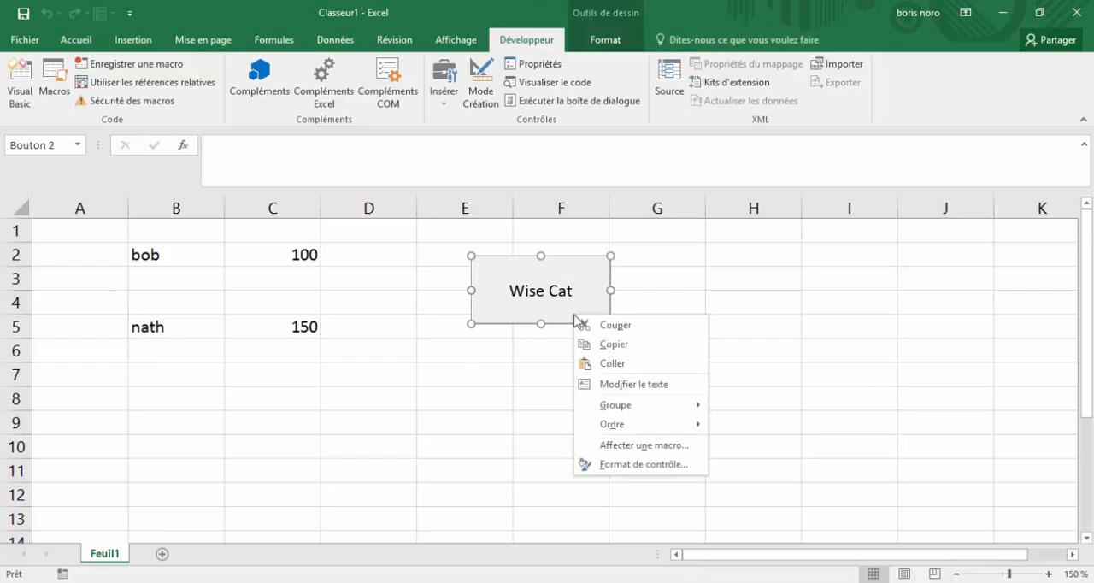
pyautogui.click(605, 446)
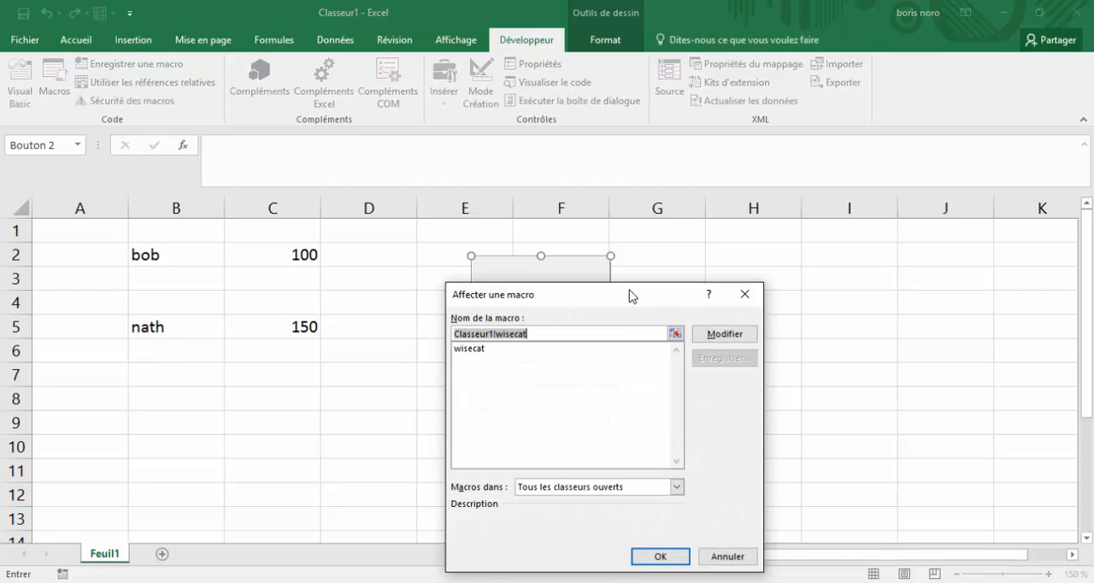
pyautogui.moveTo(644, 299); pyautogui.dragTo(834, 174)
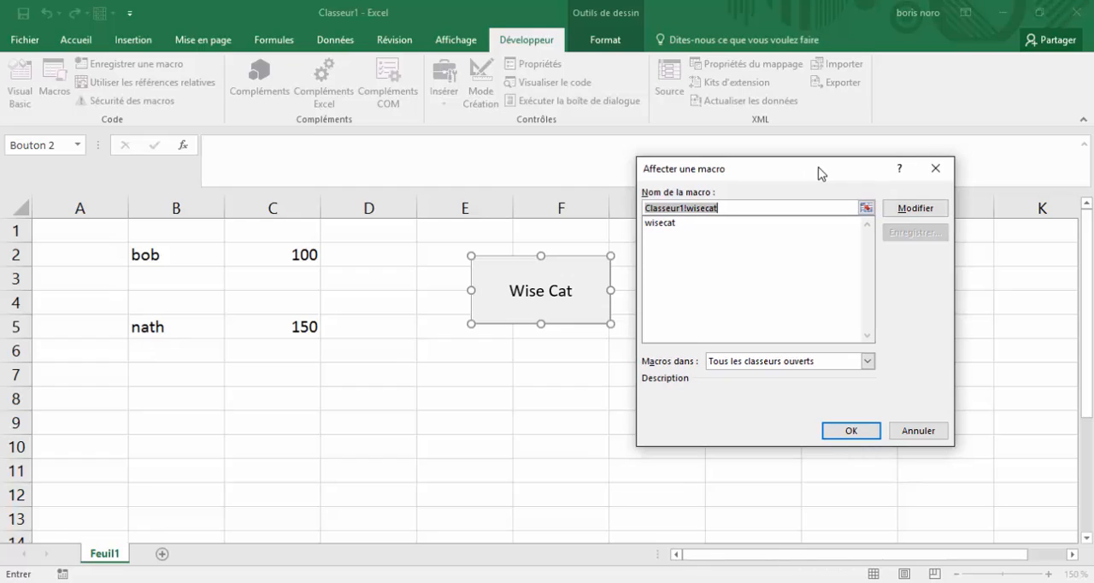
pyautogui.click(908, 210)
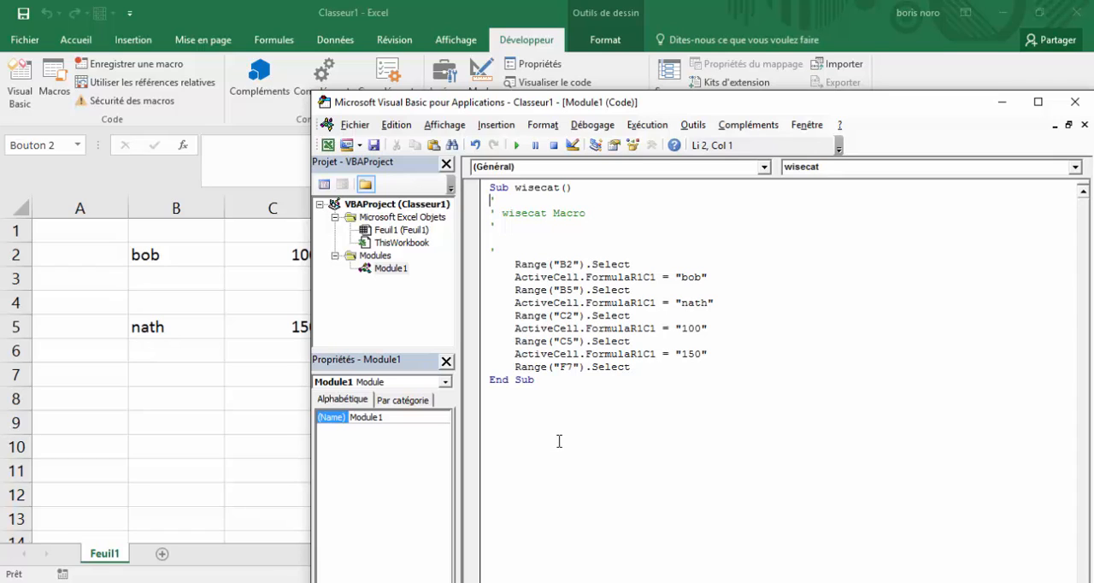
pyautogui.hotkey('alt', 'F11')
pyautogui.click(745, 373)
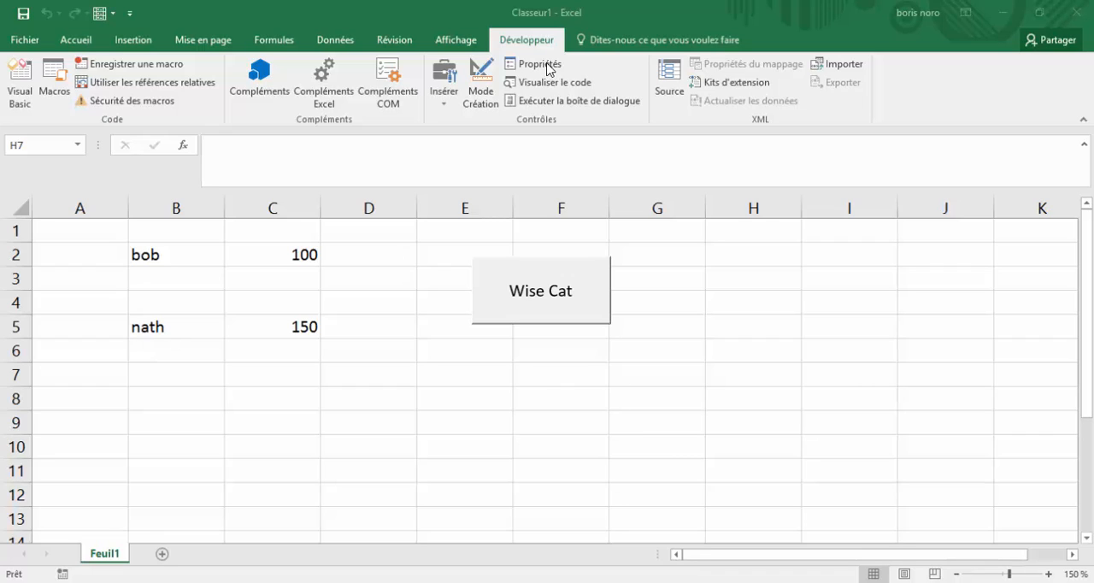
# Open the Visual Basic editor directly from the worksheet to view the macro code, and return to the sheet
pyautogui.click(22, 105)
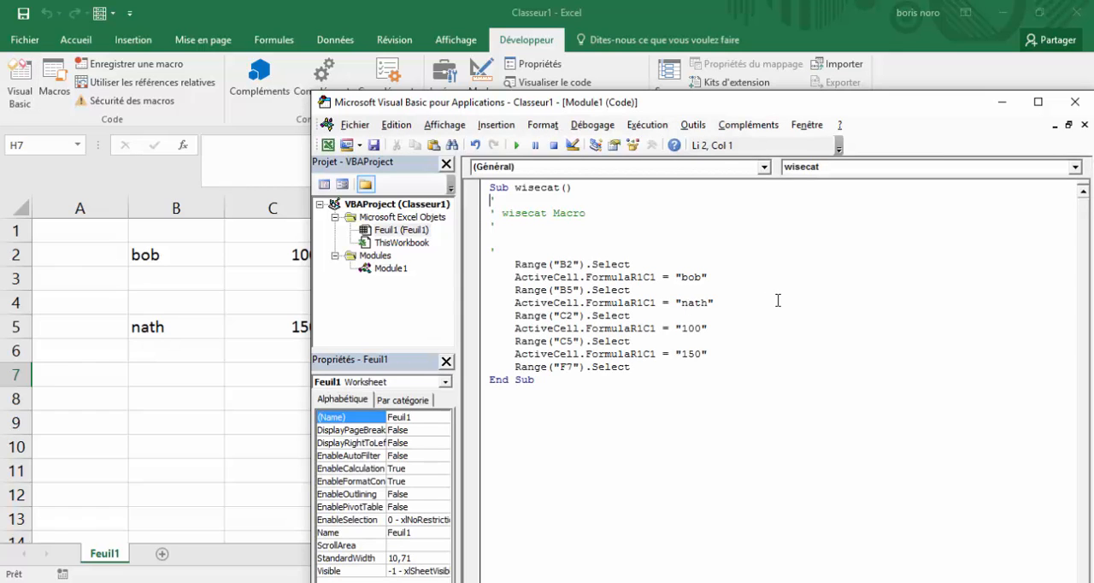
pyautogui.click(996, 115)
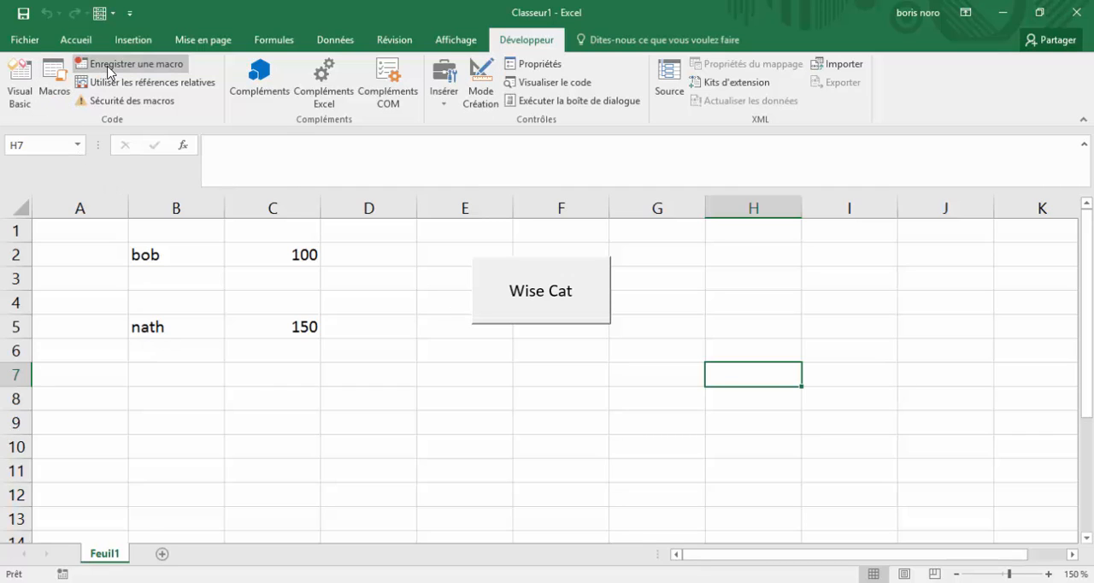
pyautogui.click(386, 323)
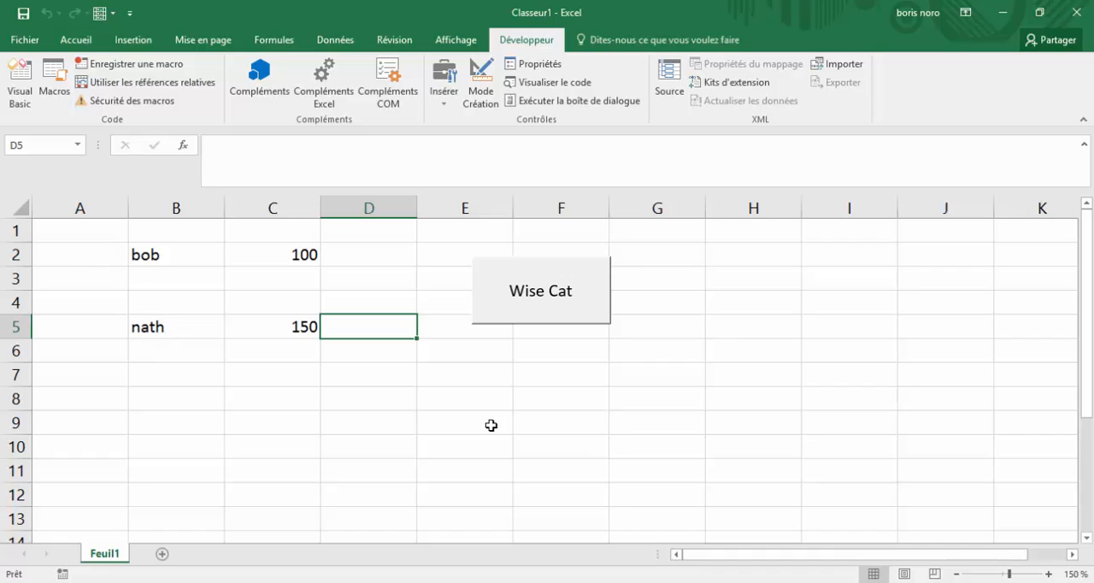
# Begin saving the workbook under a new name and choose the macro-enabled Excel workbook format (*.xlsm)
pyautogui.click(27, 41)
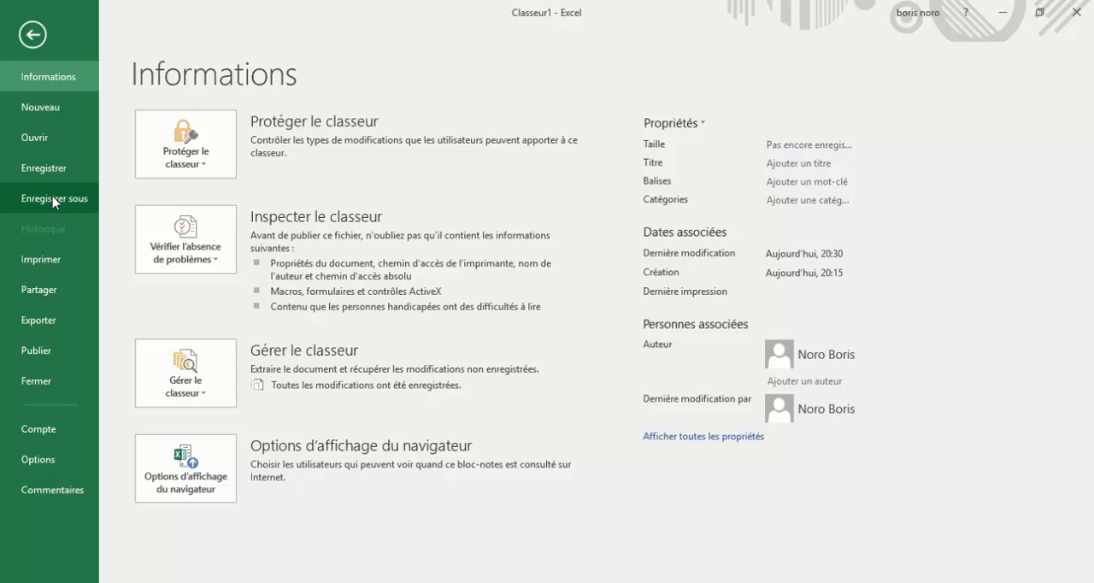
pyautogui.click(53, 198)
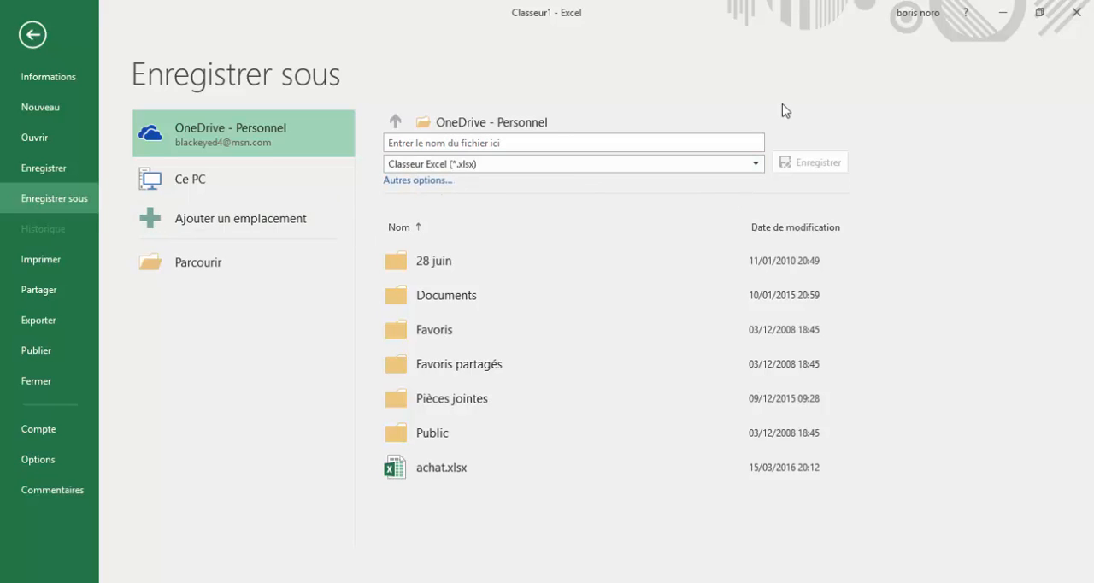
pyautogui.click(757, 164)
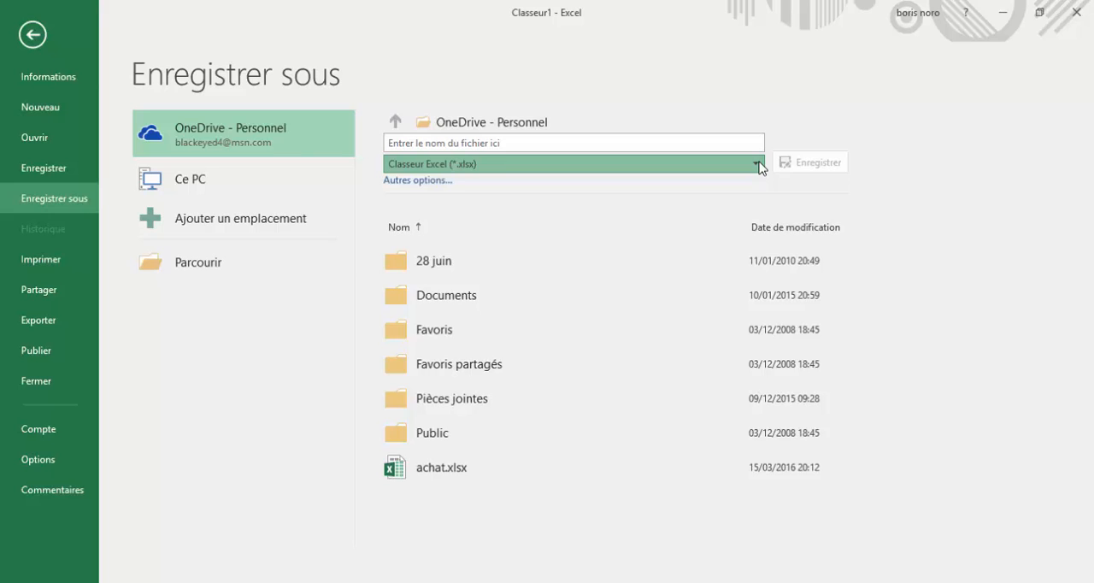
pyautogui.click(759, 165)
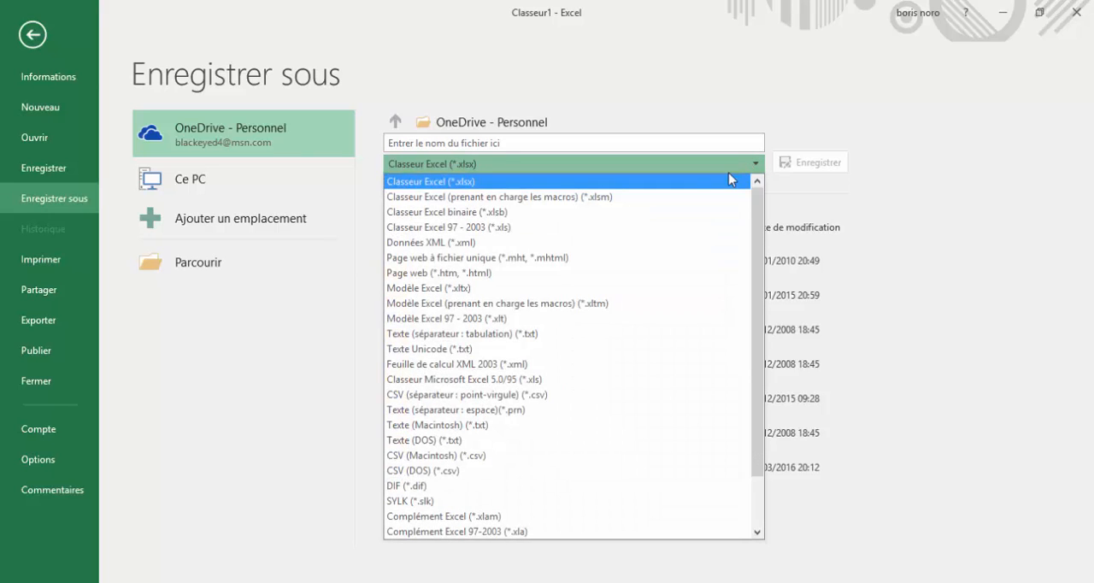
pyautogui.click(697, 198)
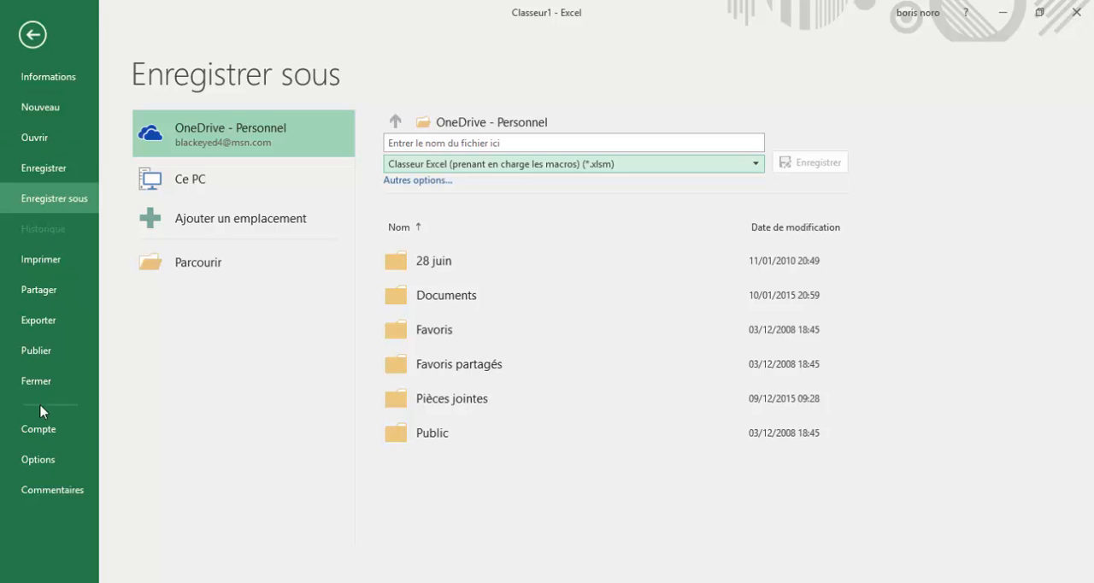
# Set the macro settings in the Trust Center to enable all macros and accept the Excel options
pyautogui.click(37, 460)
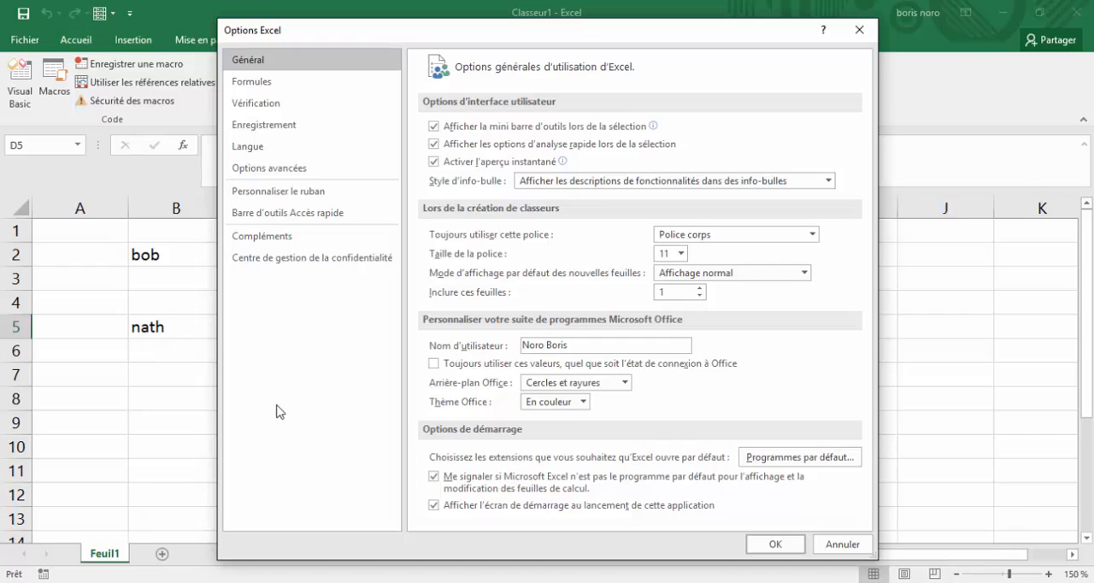
pyautogui.click(312, 258)
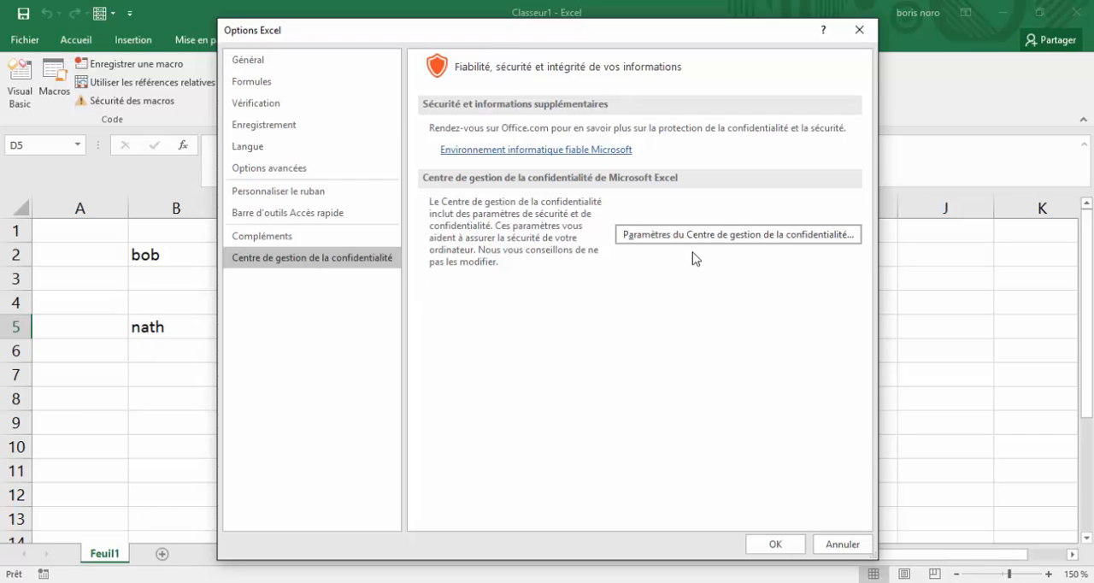
pyautogui.click(803, 239)
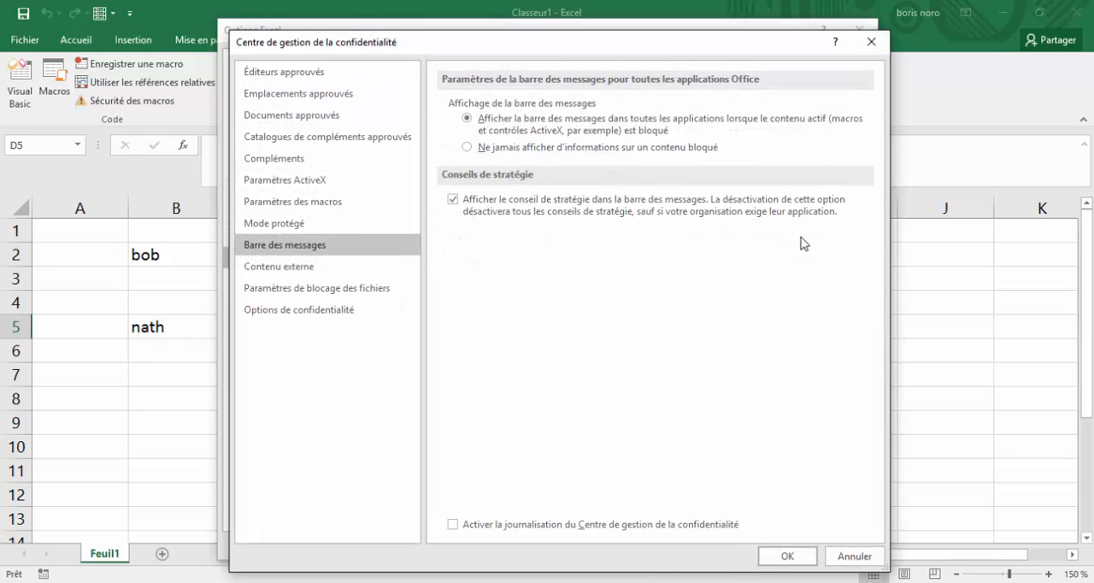
pyautogui.click(327, 205)
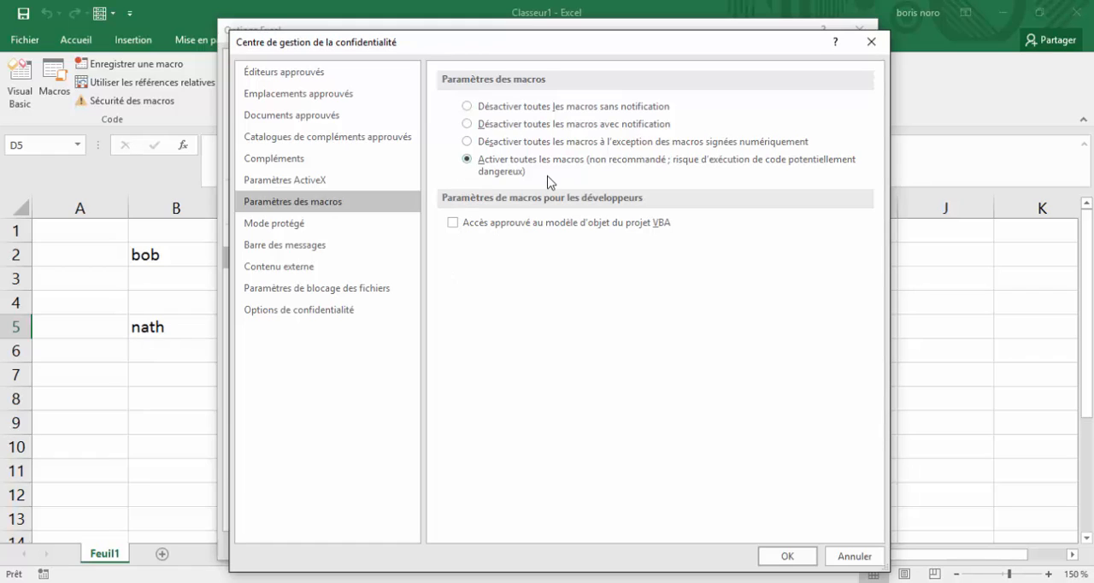
pyautogui.click(467, 159)
pyautogui.click(788, 556)
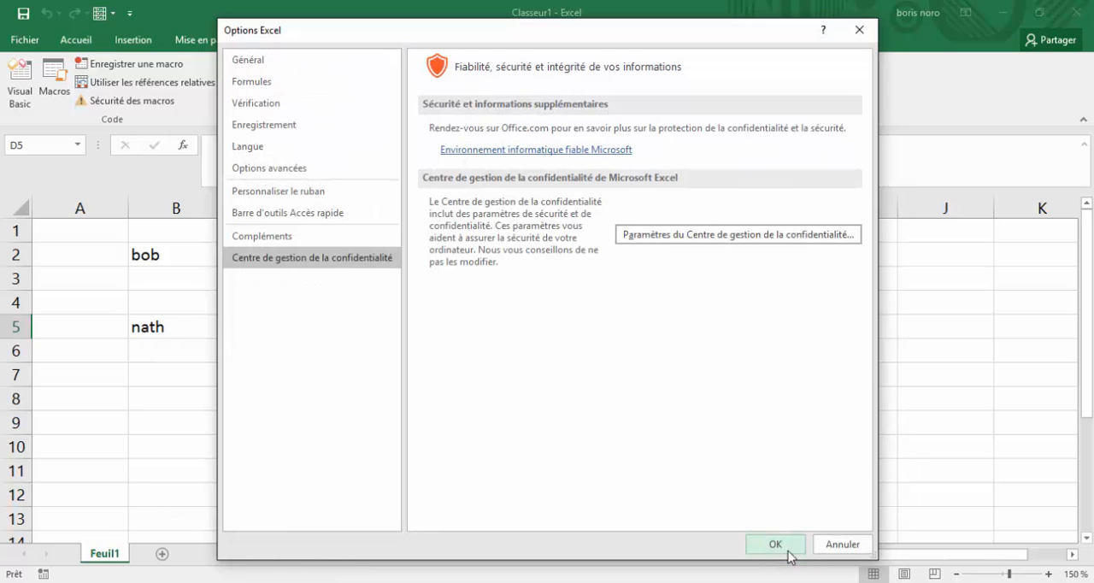
pyautogui.click(788, 550)
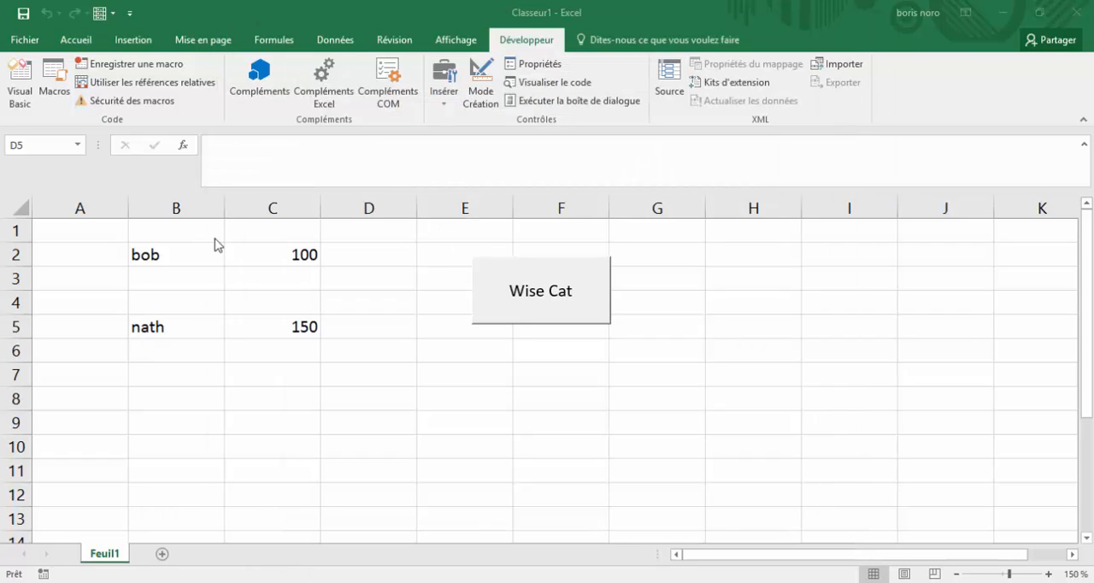